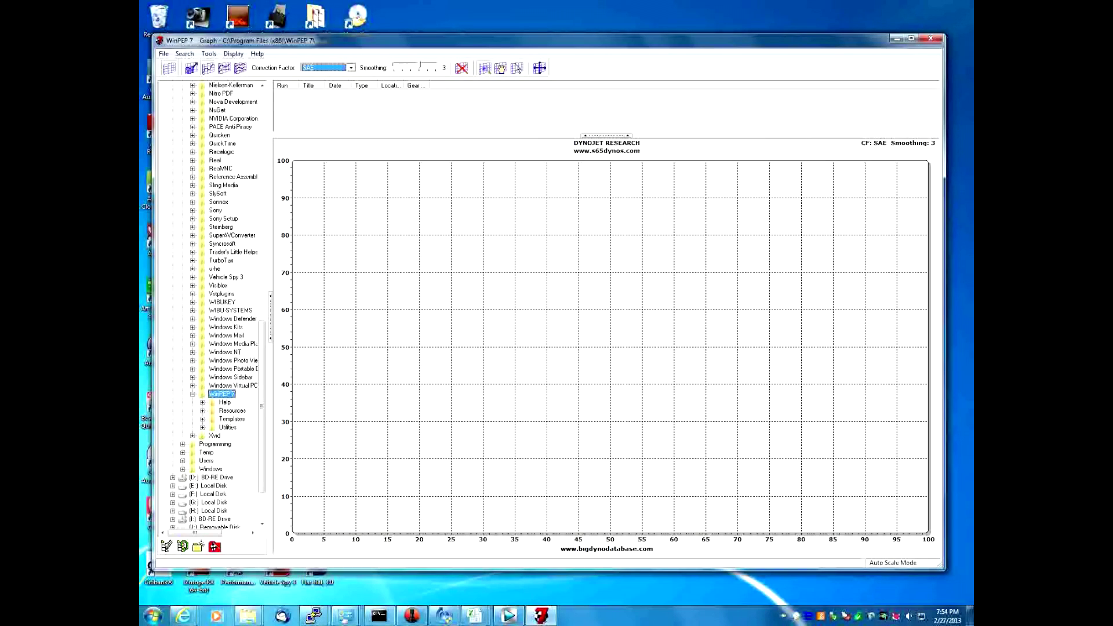
Open the dyno run RunFile_015 and set its correction factor to UNCORRECTED
{"action": "key", "text": "alt+f"}
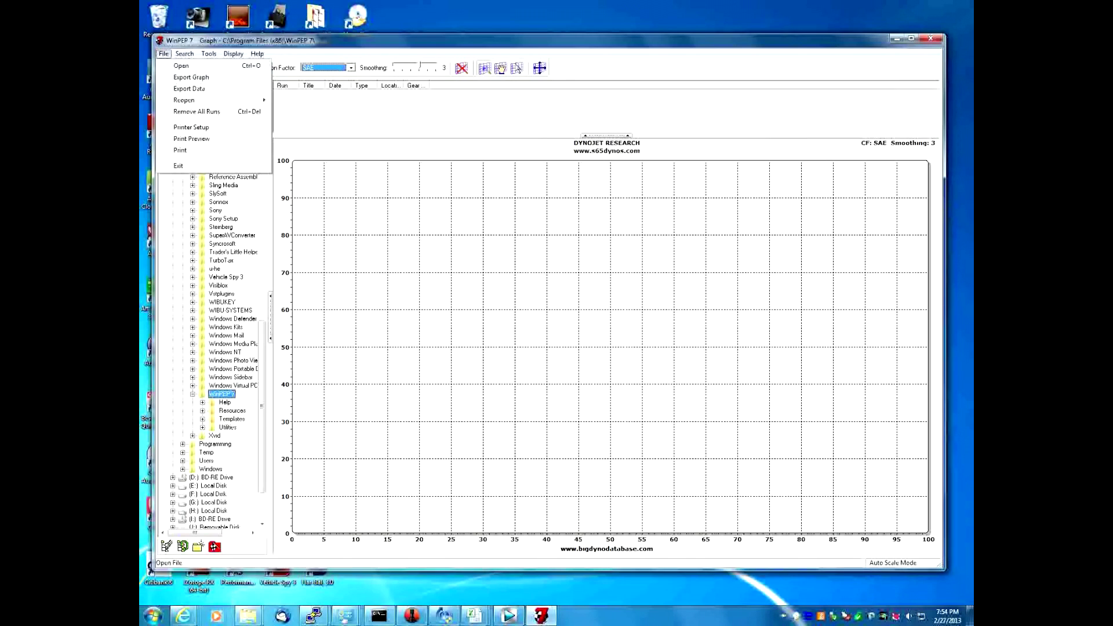
{"action": "key", "text": "o"}
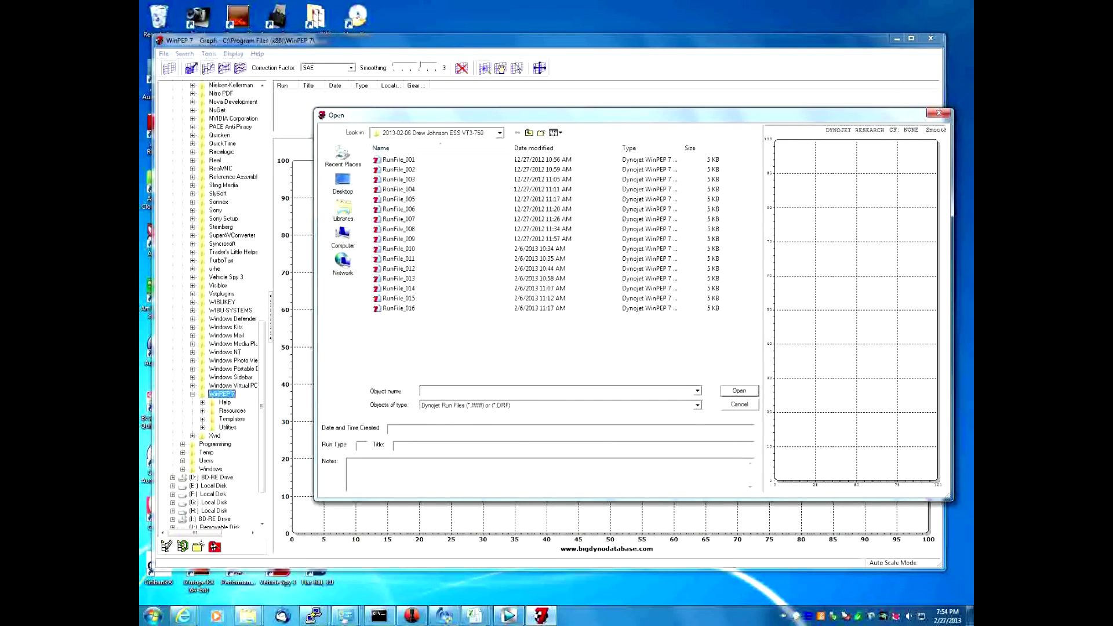
{"action": "left_click", "coordinate": [399, 298]}
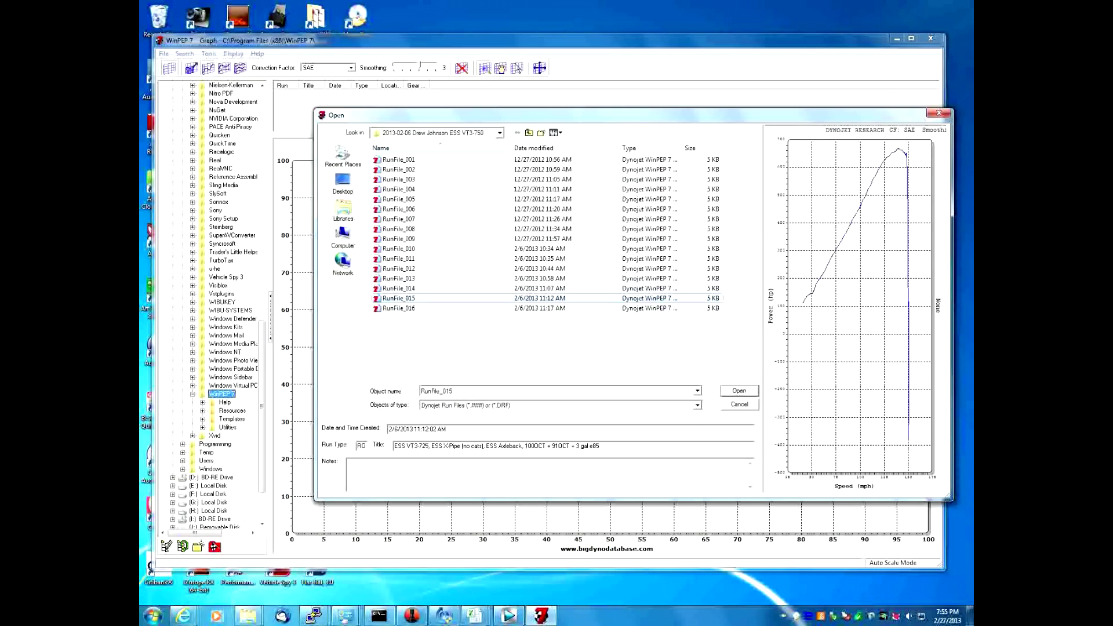
{"action": "key", "text": "Return"}
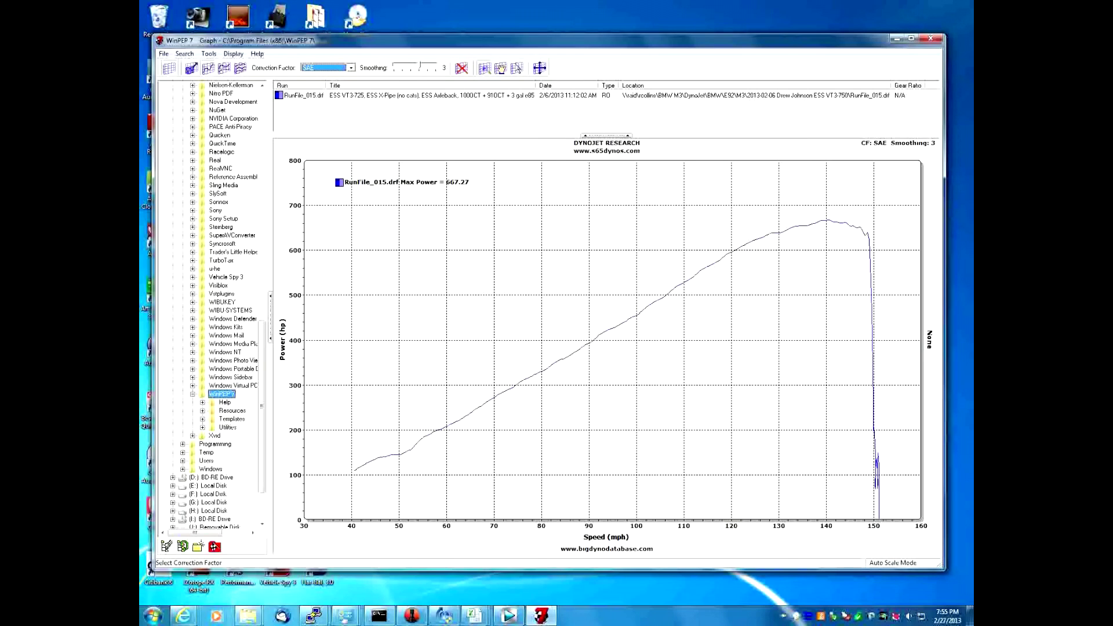
{"action": "left_click", "coordinate": [325, 68]}
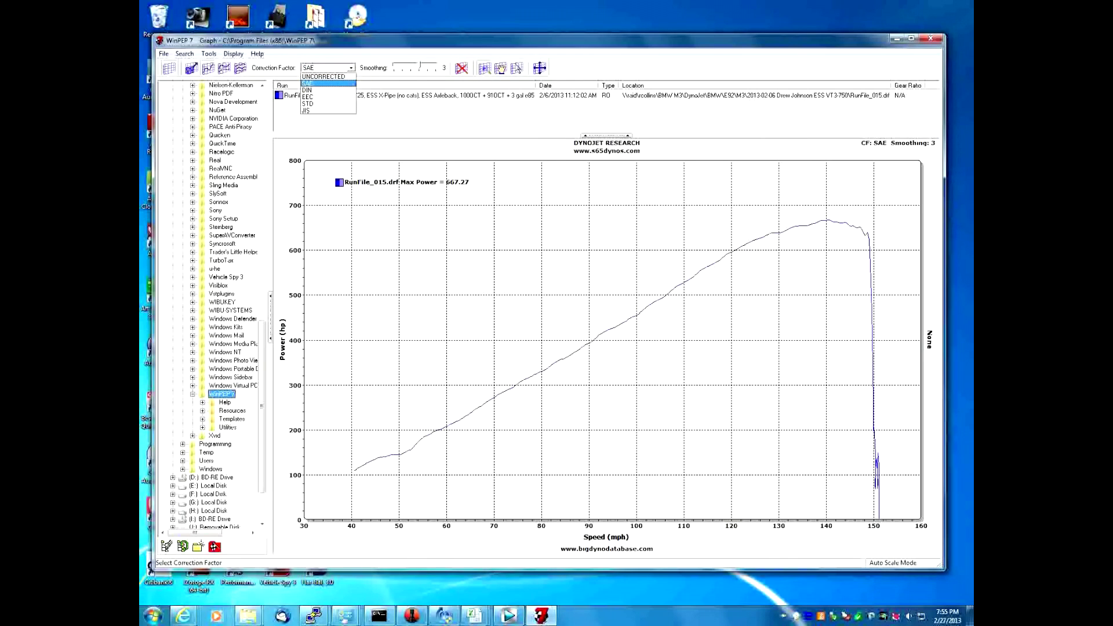
{"action": "left_click", "coordinate": [324, 76]}
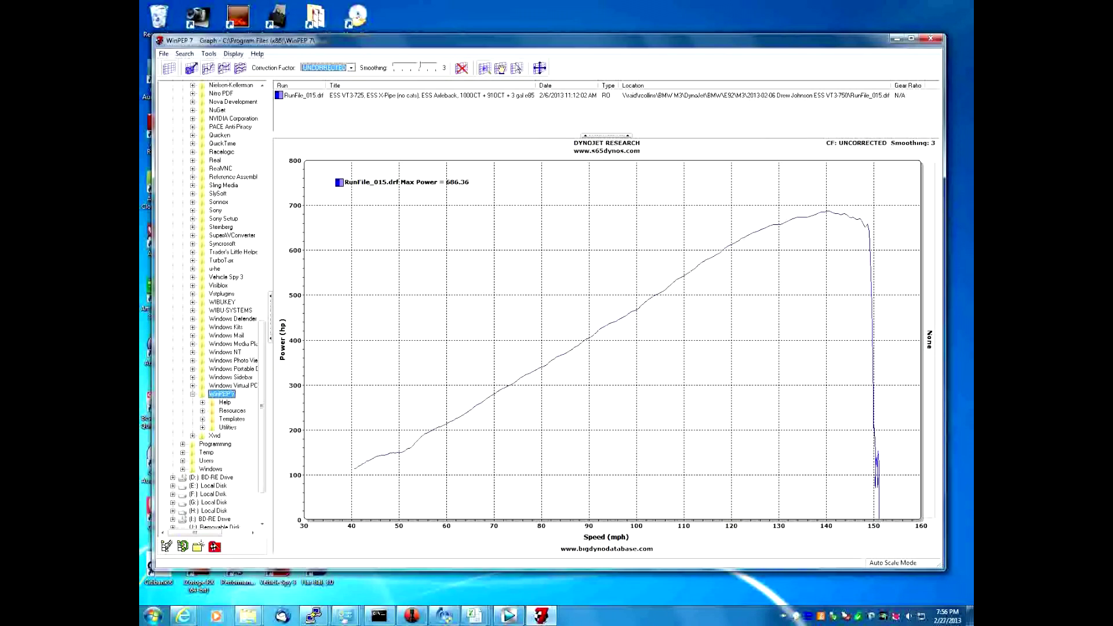
Plot Torque on the graph's second vertical axis and use Engine Speed for the horizontal axis
{"action": "left_click", "coordinate": [929, 339]}
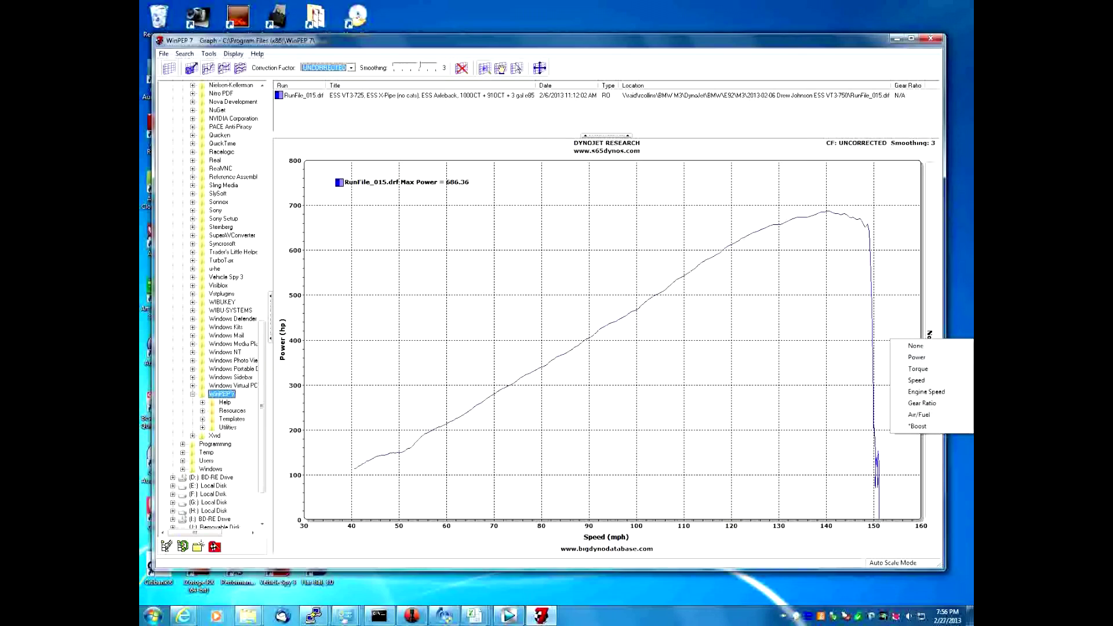
{"action": "left_click", "coordinate": [929, 324]}
{"action": "left_click", "coordinate": [930, 325]}
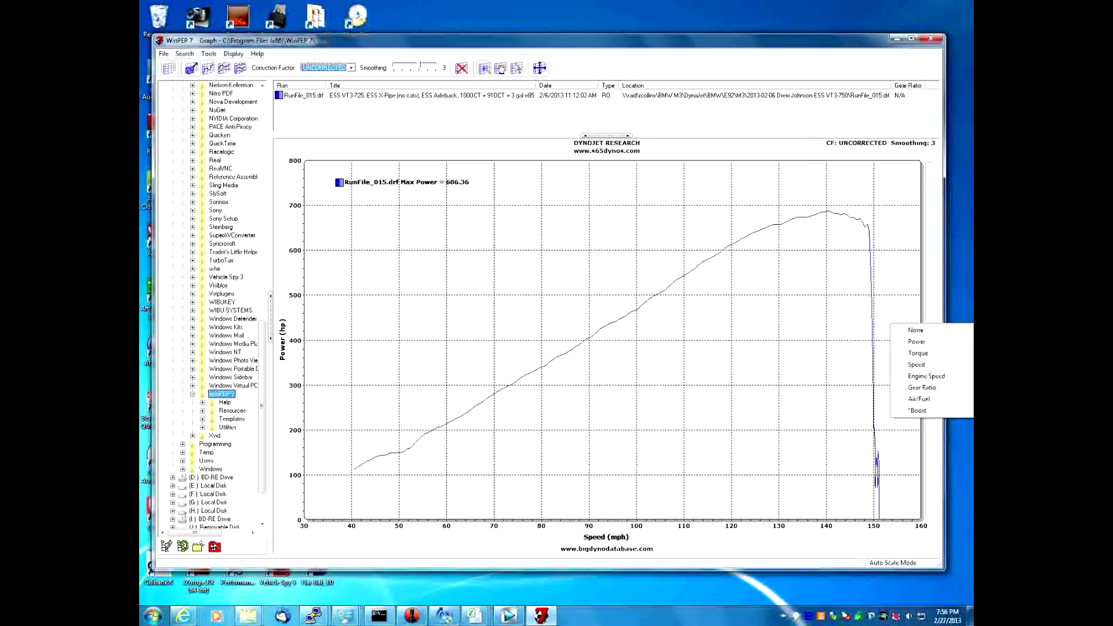
{"action": "left_click", "coordinate": [846, 348]}
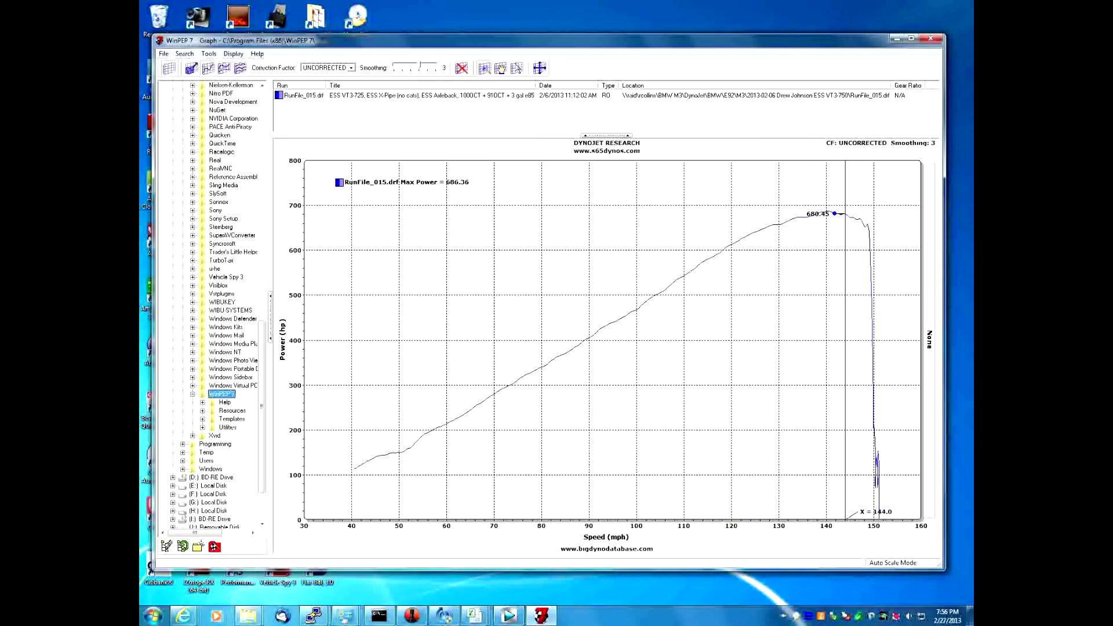
{"action": "left_click", "coordinate": [929, 340]}
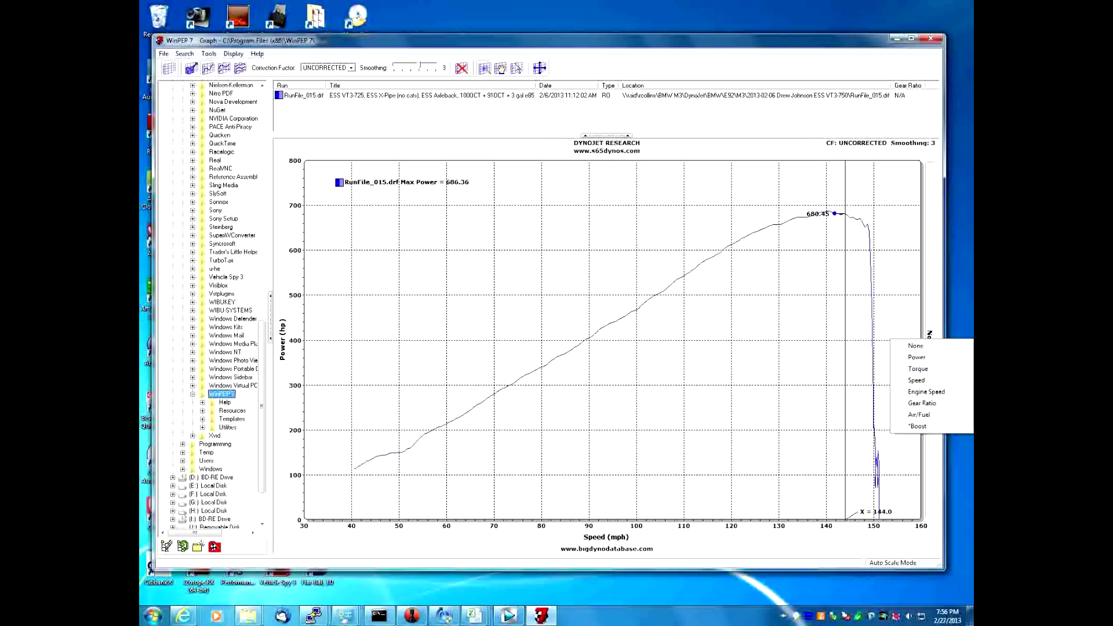
{"action": "left_click", "coordinate": [918, 369]}
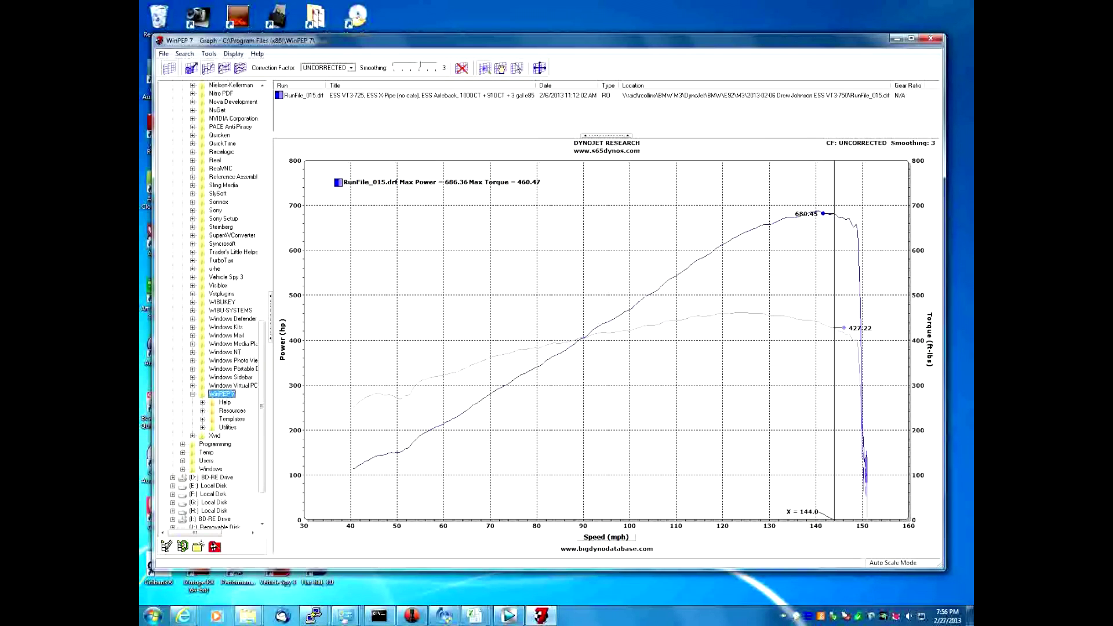
{"action": "left_click", "coordinate": [593, 537]}
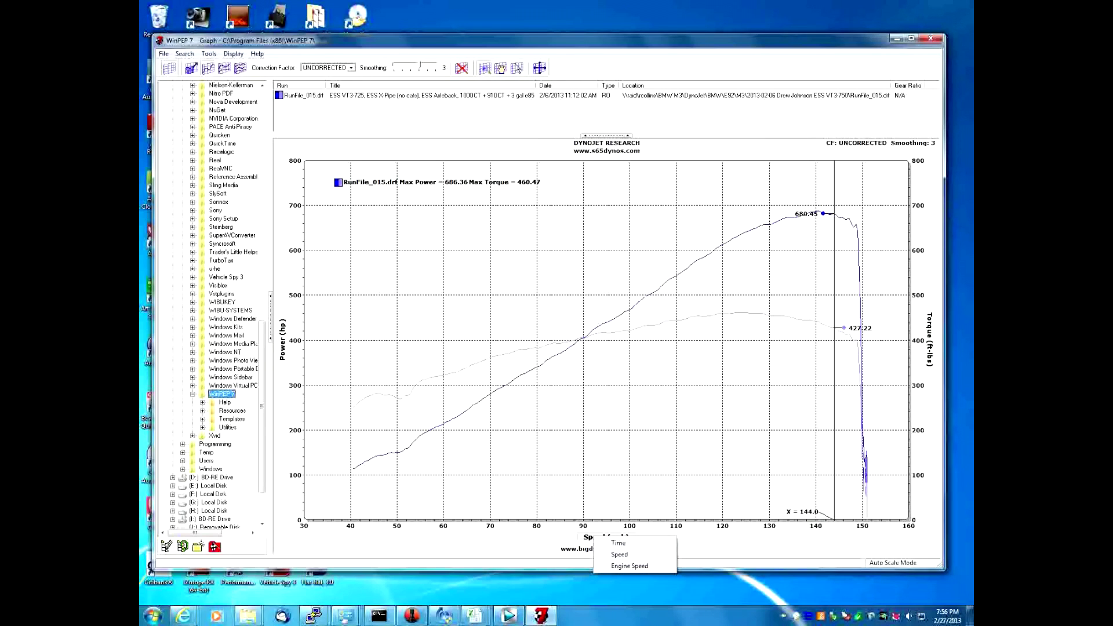
{"action": "left_click", "coordinate": [630, 566]}
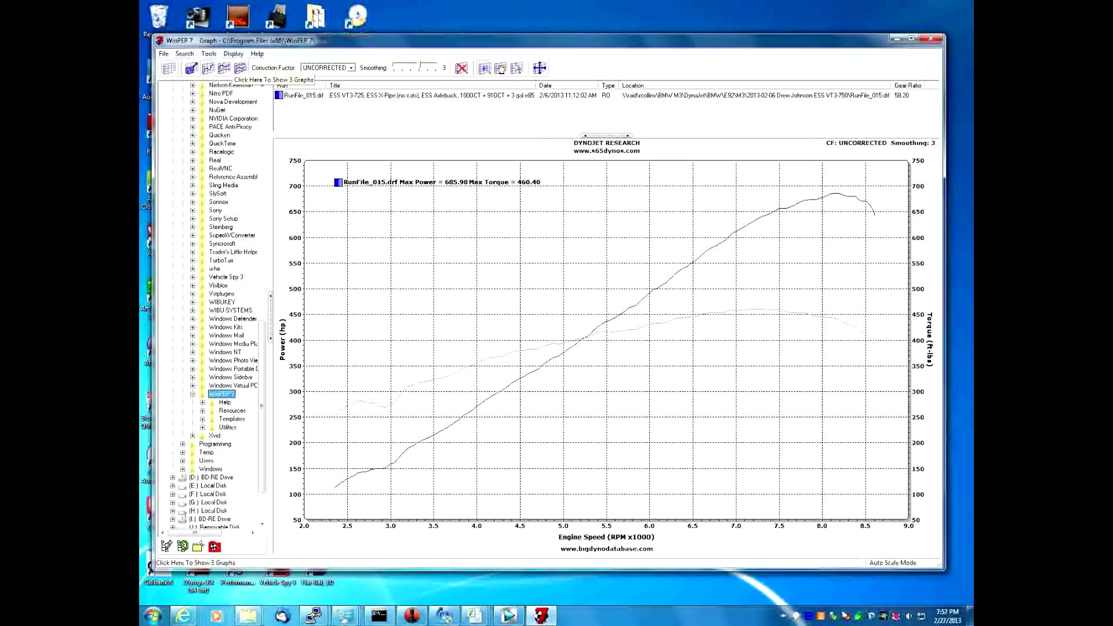
Show three graphs, plotting Air/Fuel on the middle graph's right axis and *Boost on the lower graph's right axis
{"action": "left_click", "coordinate": [240, 68]}
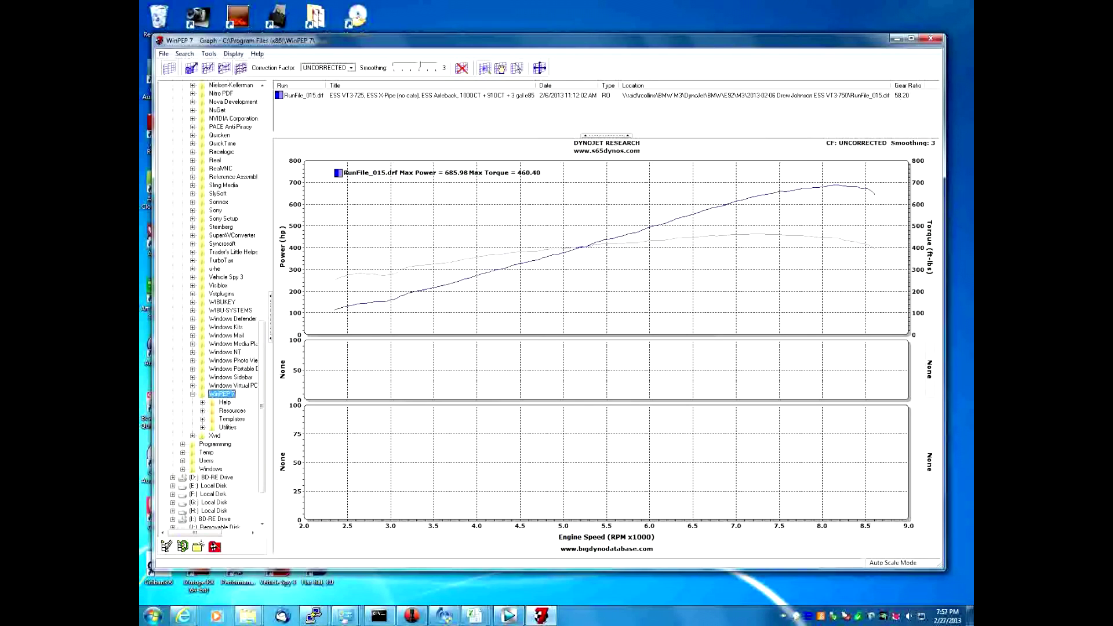
{"action": "left_click", "coordinate": [930, 369]}
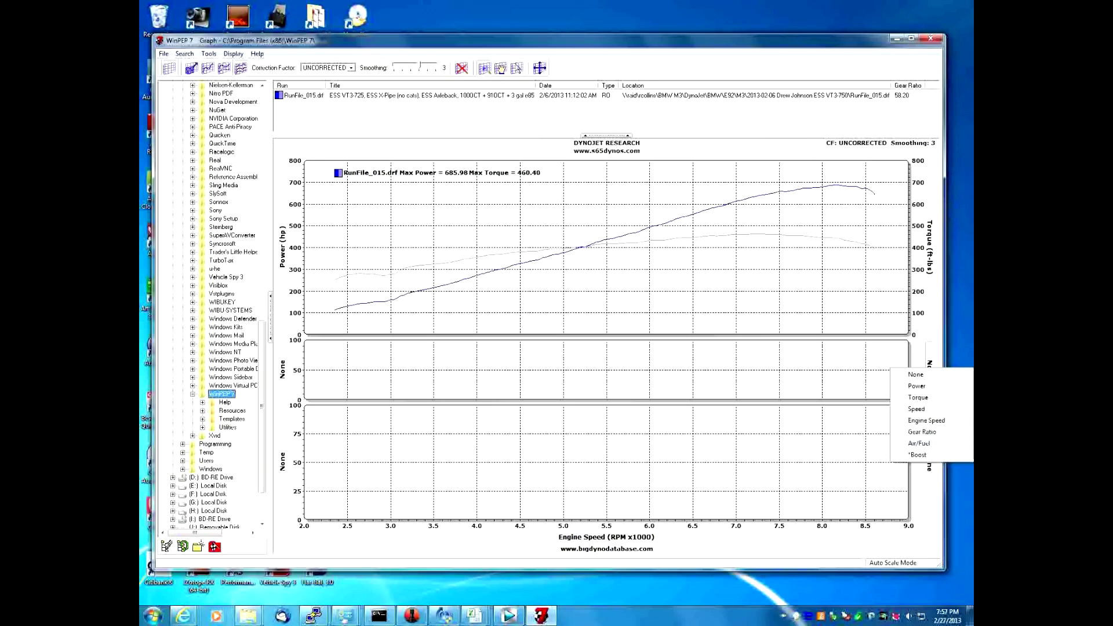
{"action": "left_click", "coordinate": [919, 443]}
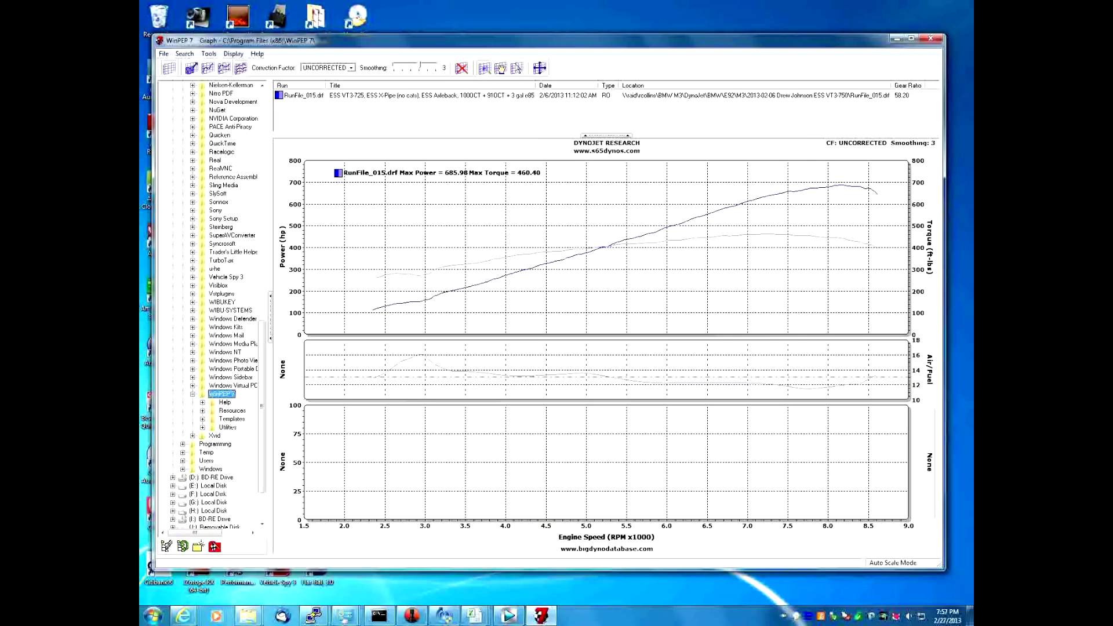
{"action": "left_click", "coordinate": [929, 462]}
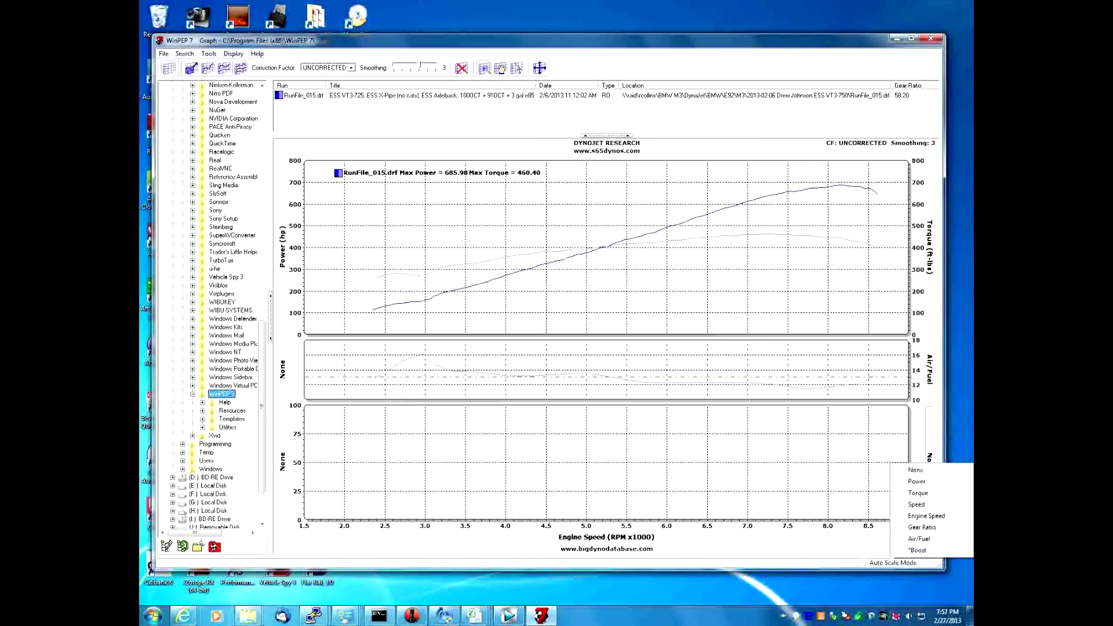
{"action": "left_click", "coordinate": [917, 550]}
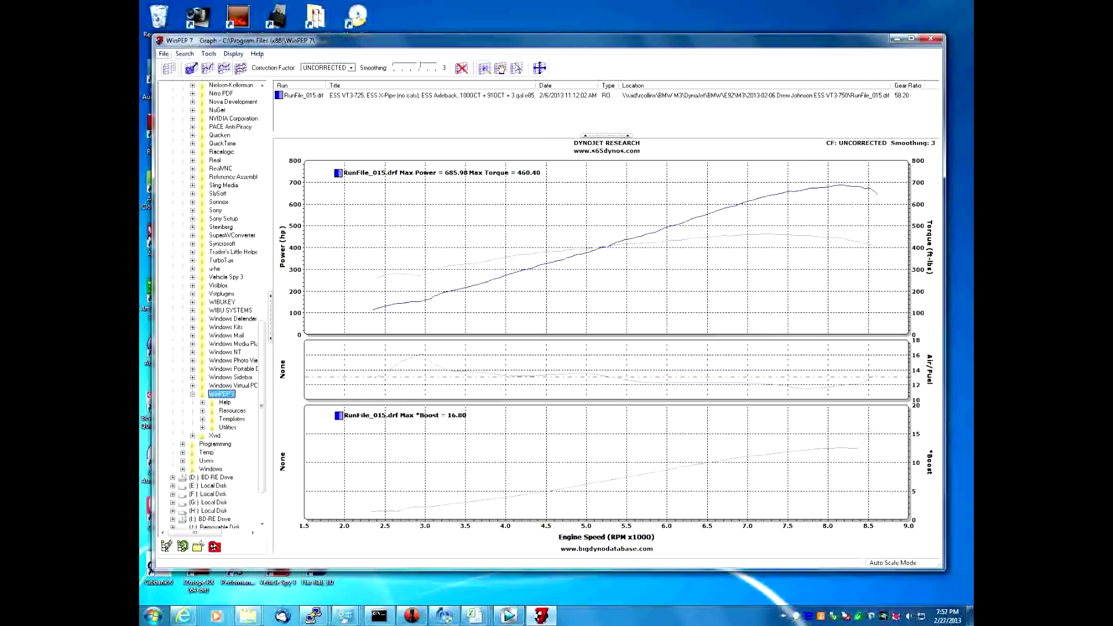
Set up a data export with comma delimiters and a custom engine speed step size of 0.01
{"action": "key", "text": "alt+f"}
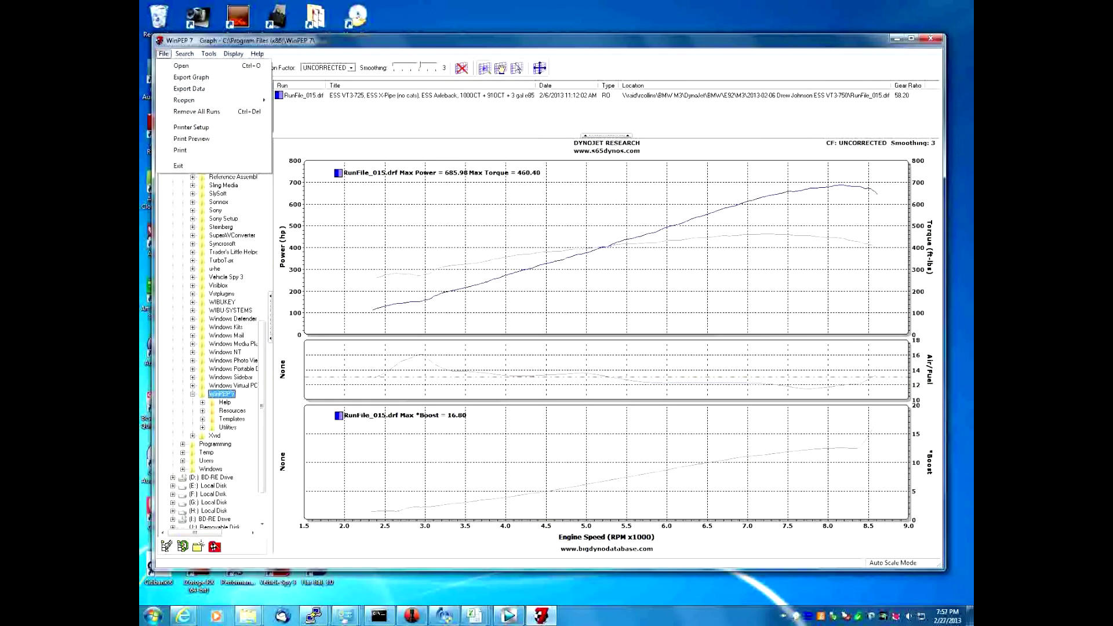
{"action": "key", "text": "d"}
{"action": "key", "text": "Tab"}
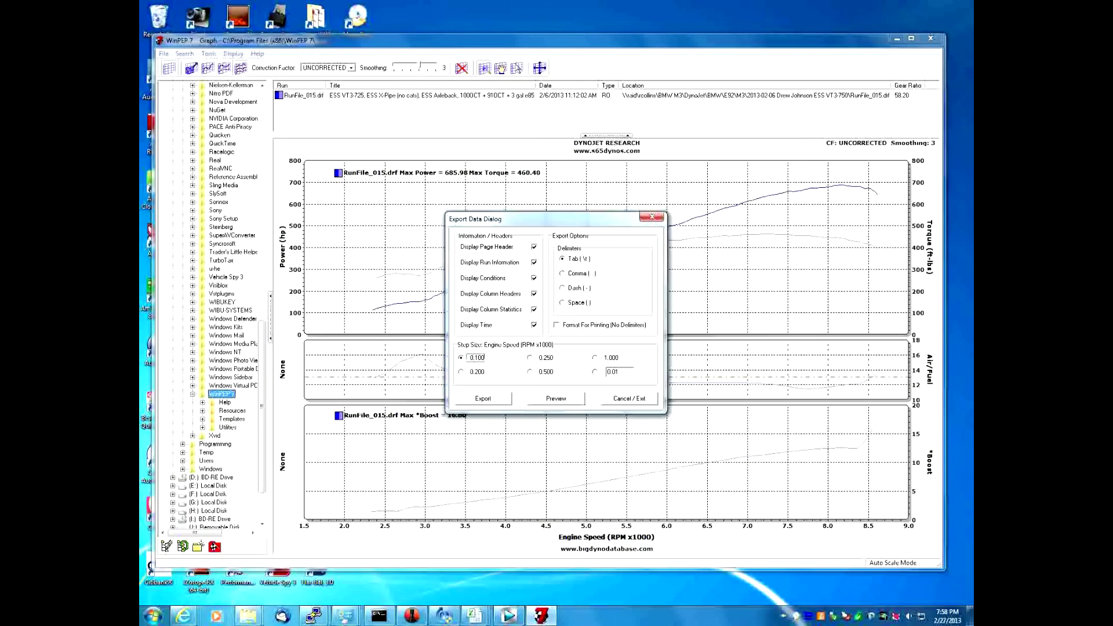
{"action": "left_click", "coordinate": [562, 273]}
{"action": "left_click", "coordinate": [612, 372]}
{"action": "left_click", "coordinate": [618, 372]}
{"action": "double_click", "coordinate": [613, 371]}
{"action": "type", "text": "0"}
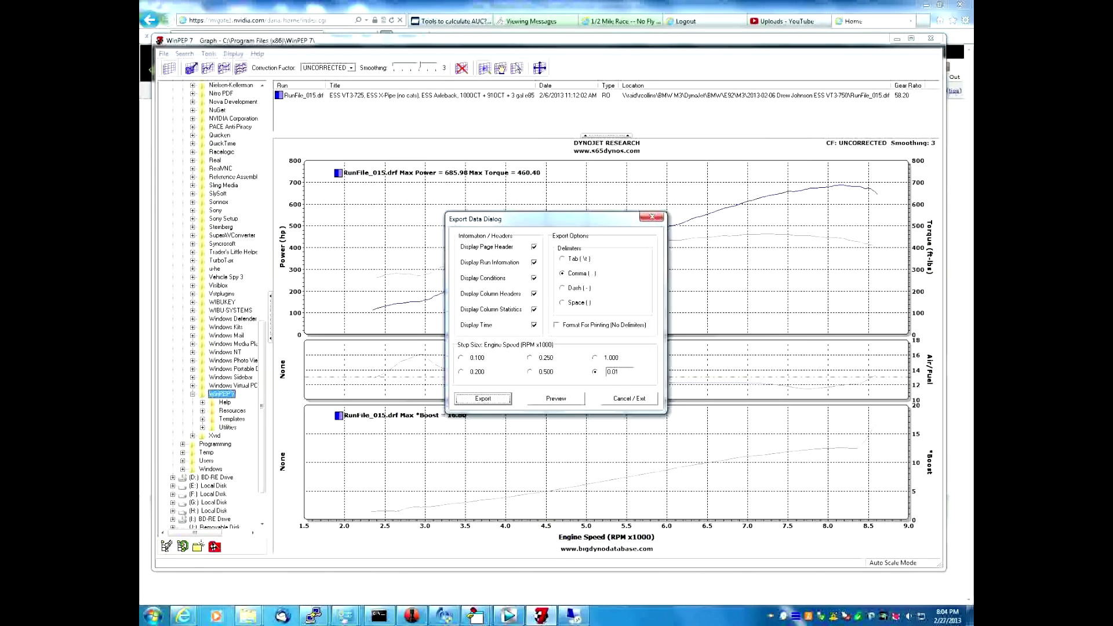
Export the run data as text file DJDataExport_RunFile_015 in the Temp folder, reusing the existing file's name, and close the export dialog
{"action": "key", "text": "Return"}
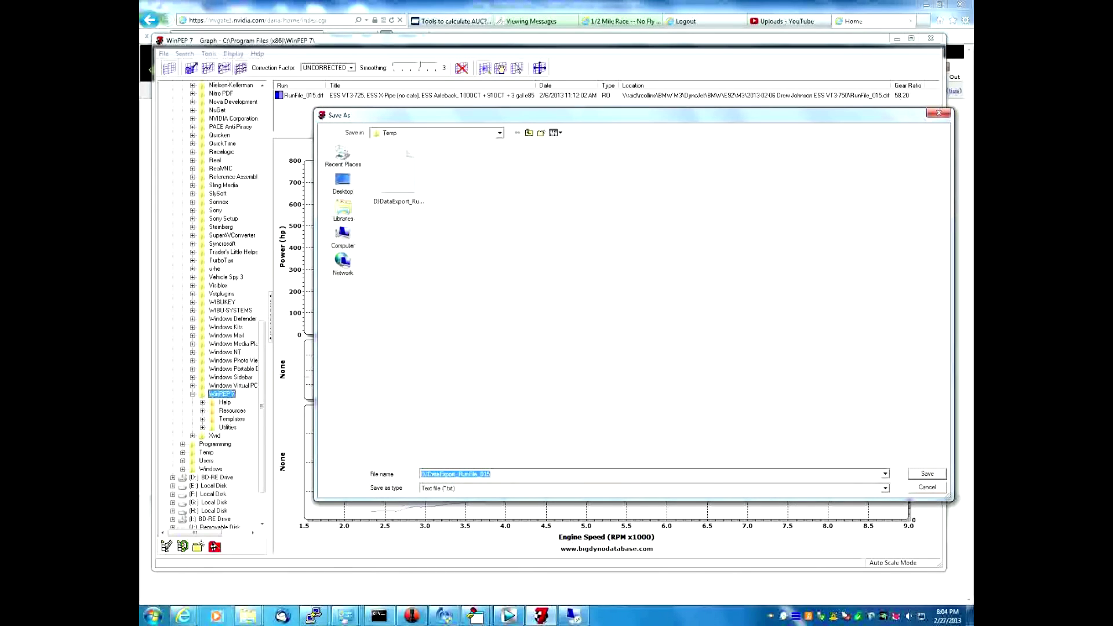
{"action": "left_click", "coordinate": [399, 180]}
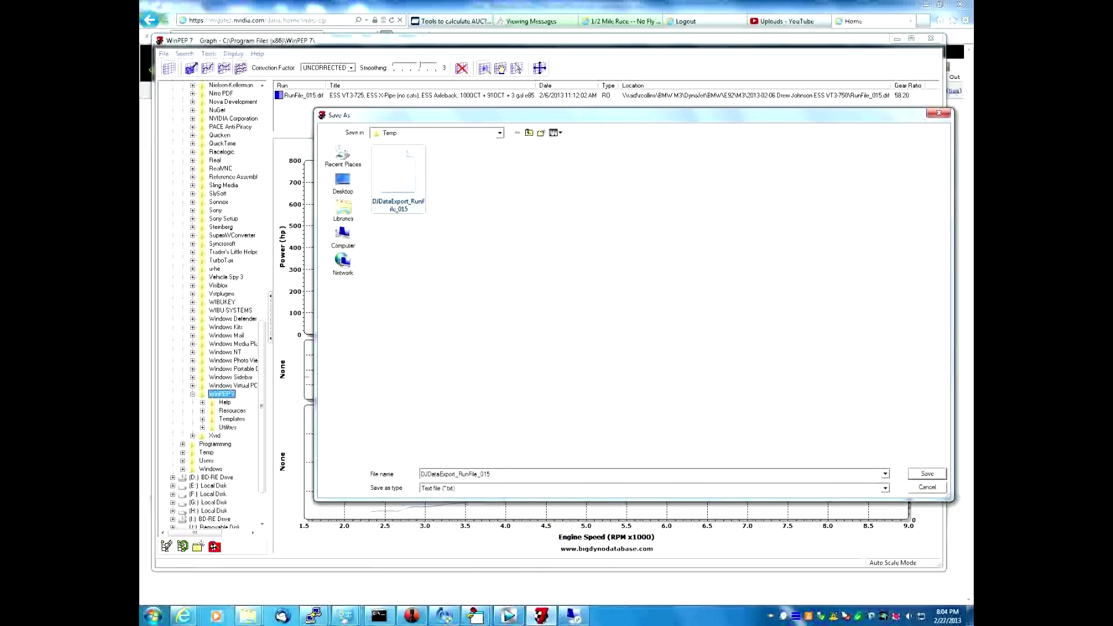
{"action": "key", "text": "Return"}
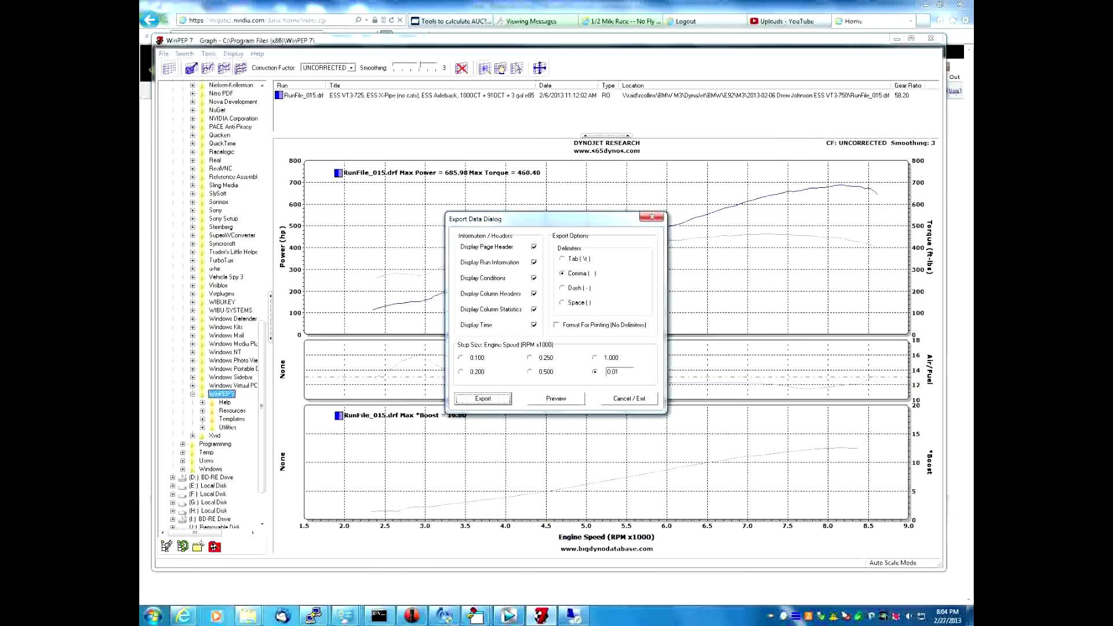
{"action": "left_click", "coordinate": [629, 398]}
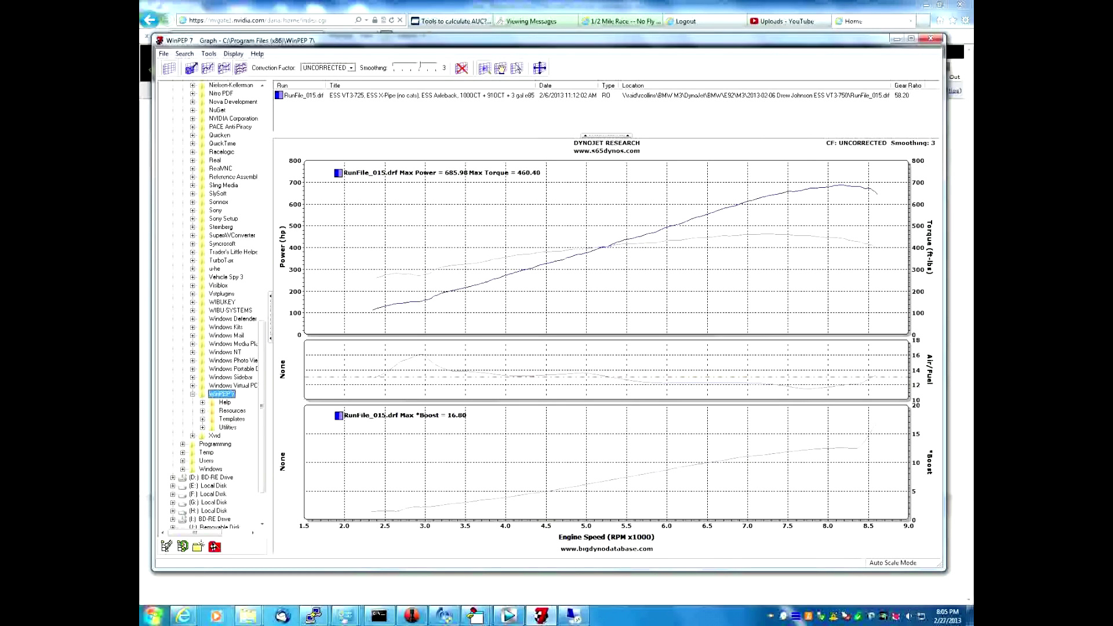
Launch Excel, open the recent workbook "HowTo - DJ Export, Area Under Curve", and check its RunFile_001 sheet before returning to DJDataExport
{"action": "key", "text": "super"}
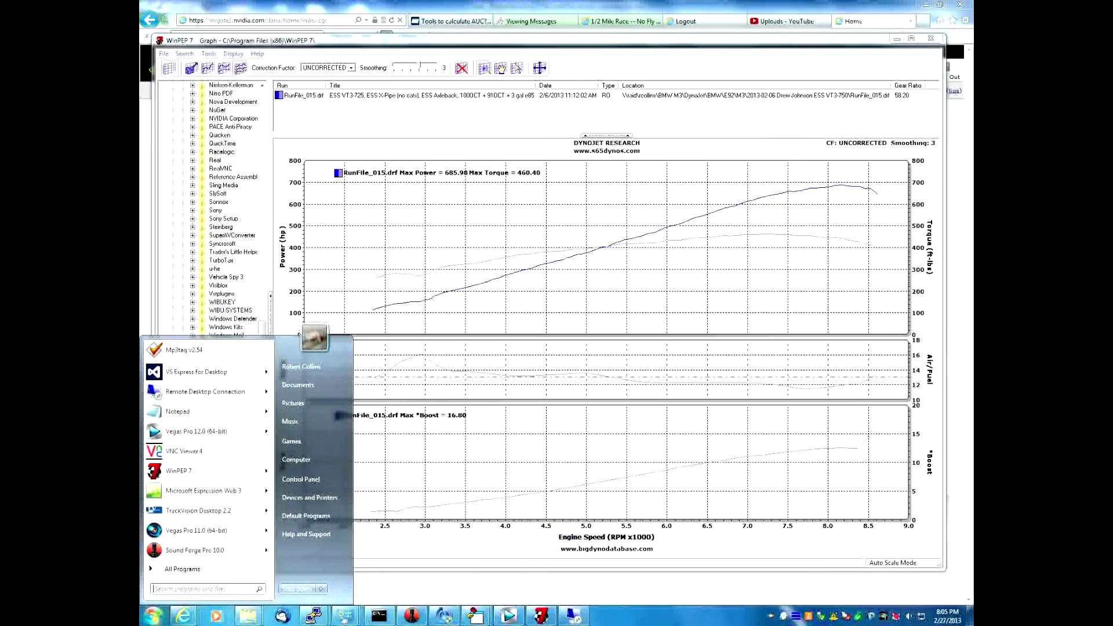
{"action": "type", "text": "snip"}
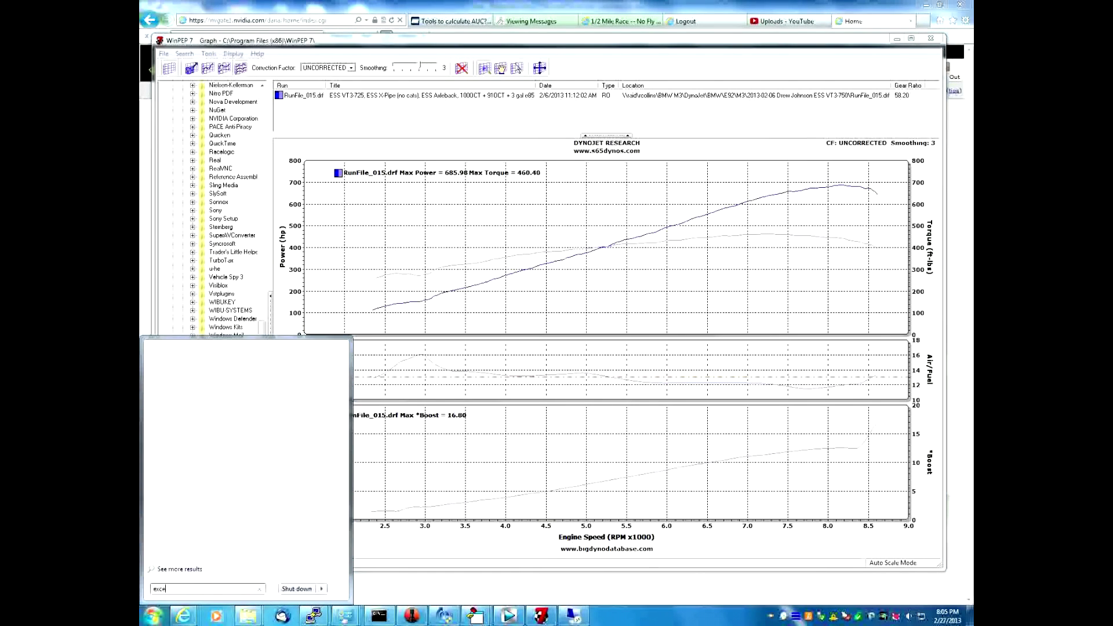
{"action": "key", "text": "Return"}
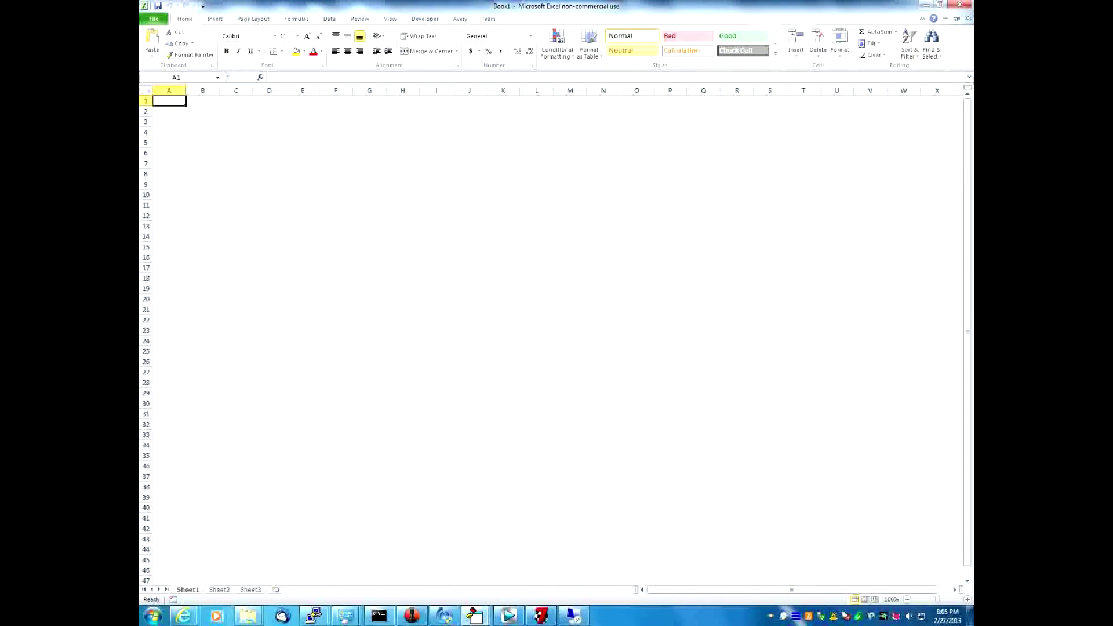
{"action": "key", "text": "alt+f"}
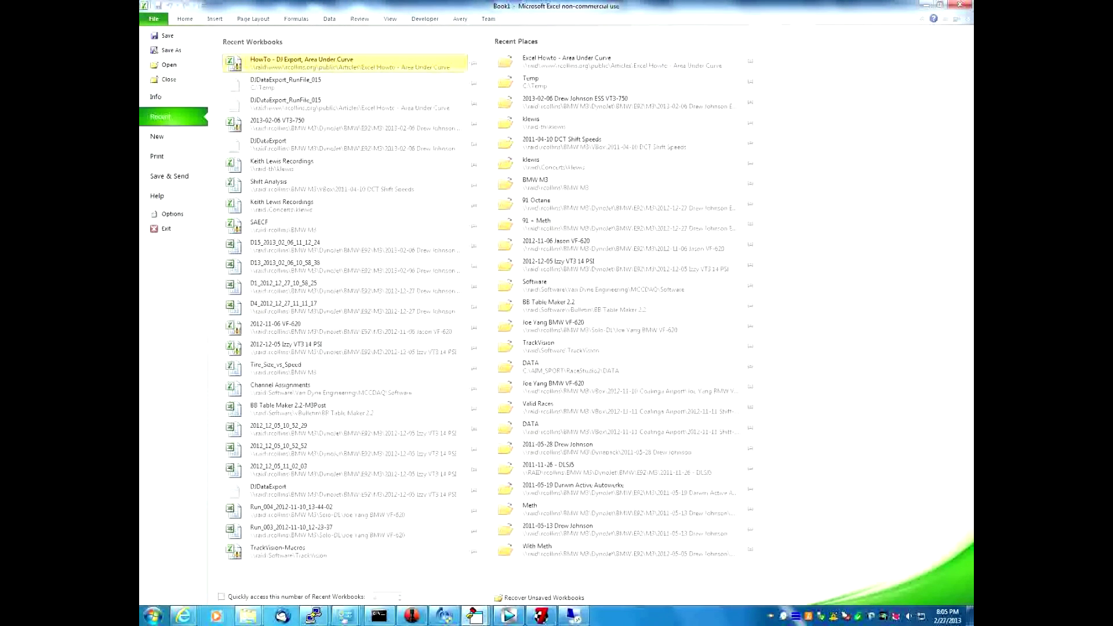
{"action": "key", "text": "Return"}
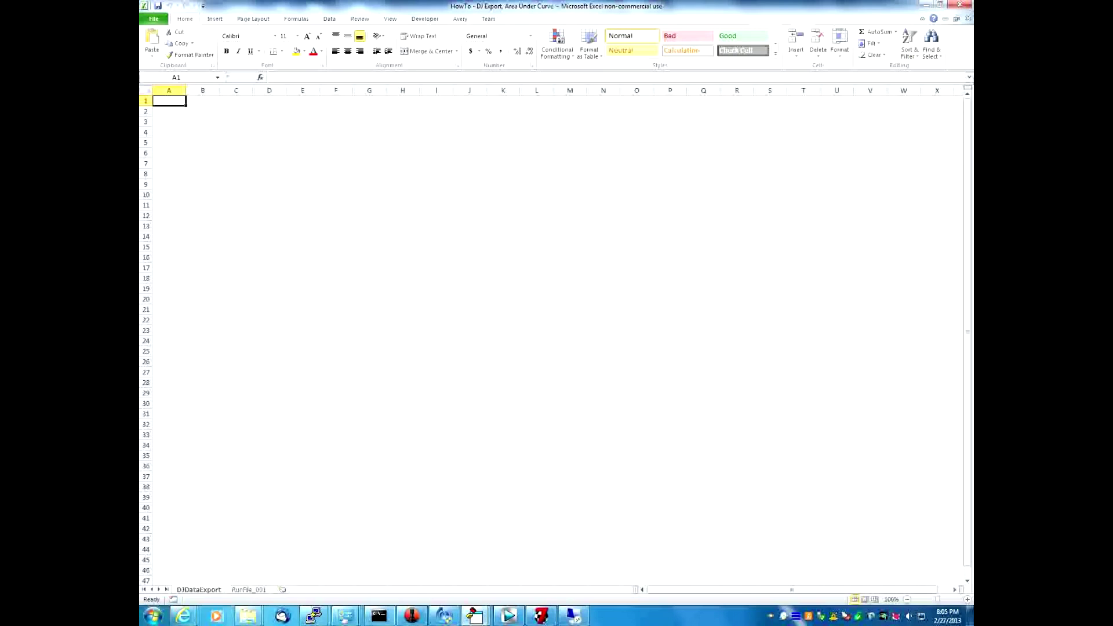
{"action": "key", "text": "ctrl+Page_Down"}
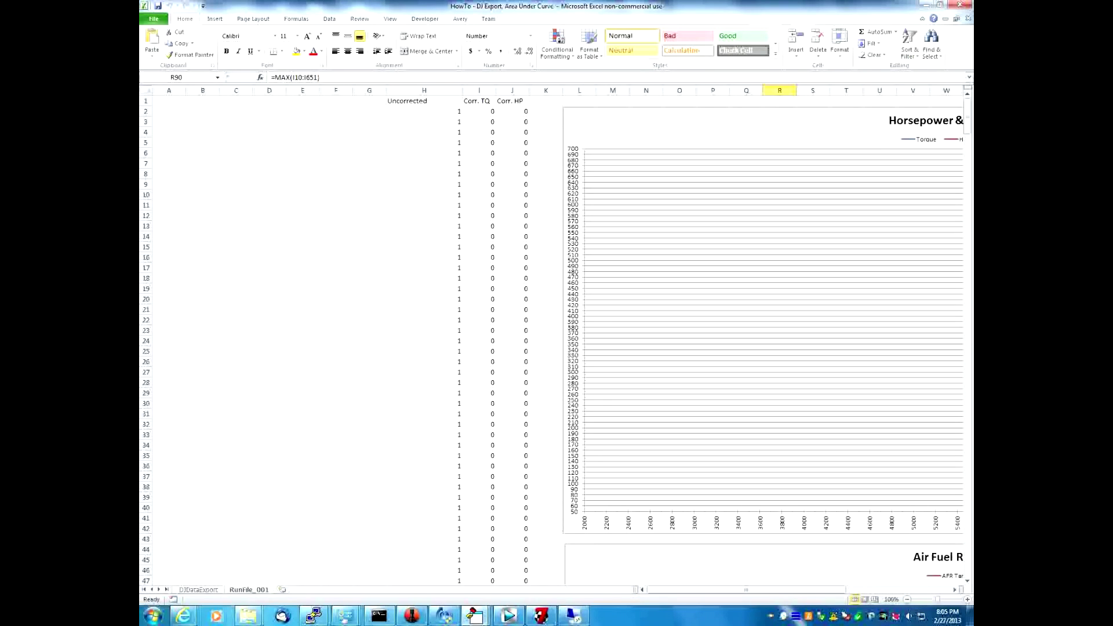
{"action": "key", "text": "ctrl+Page_Up"}
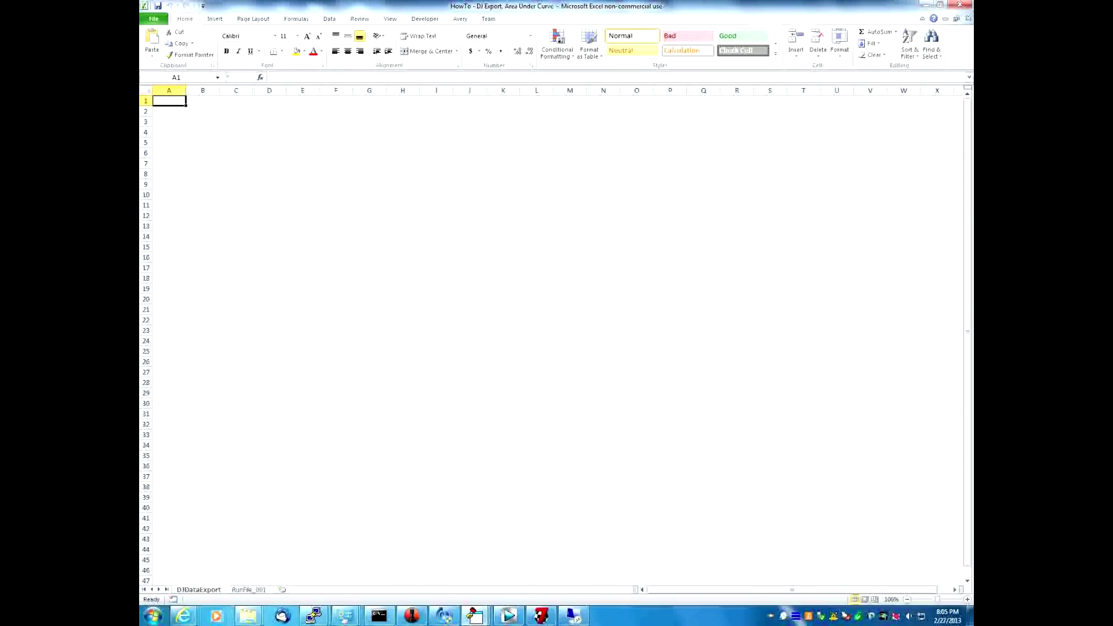
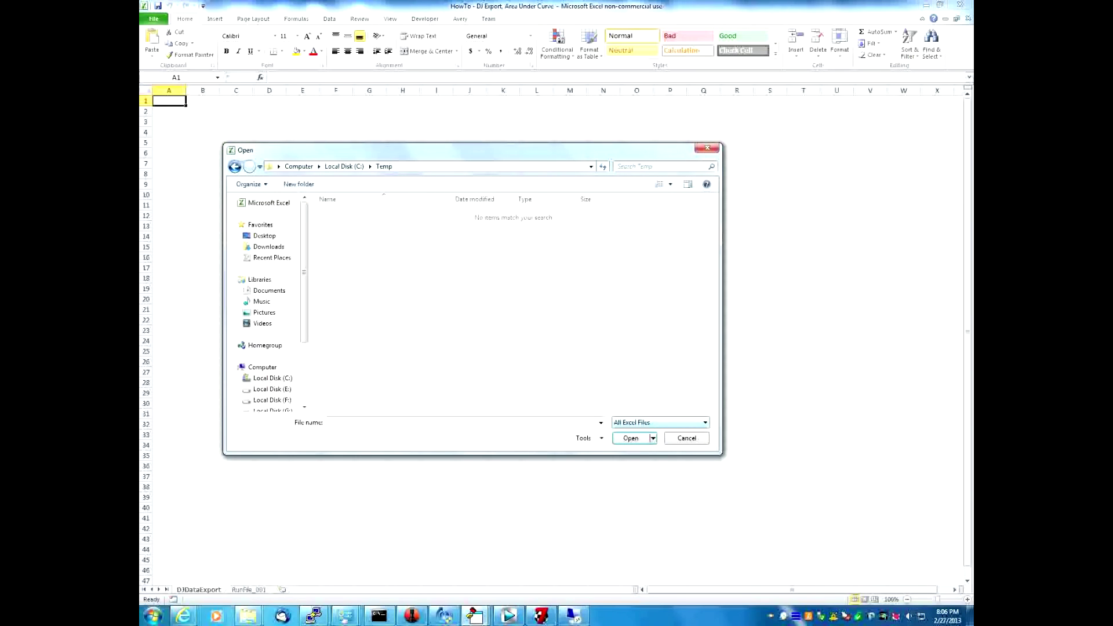
List all file types in the Temp folder and open the text file DJDataExport_RunFile_015
{"action": "key", "text": "alt+Down"}
{"action": "key", "text": "Return"}
{"action": "key", "text": "alt+Down"}
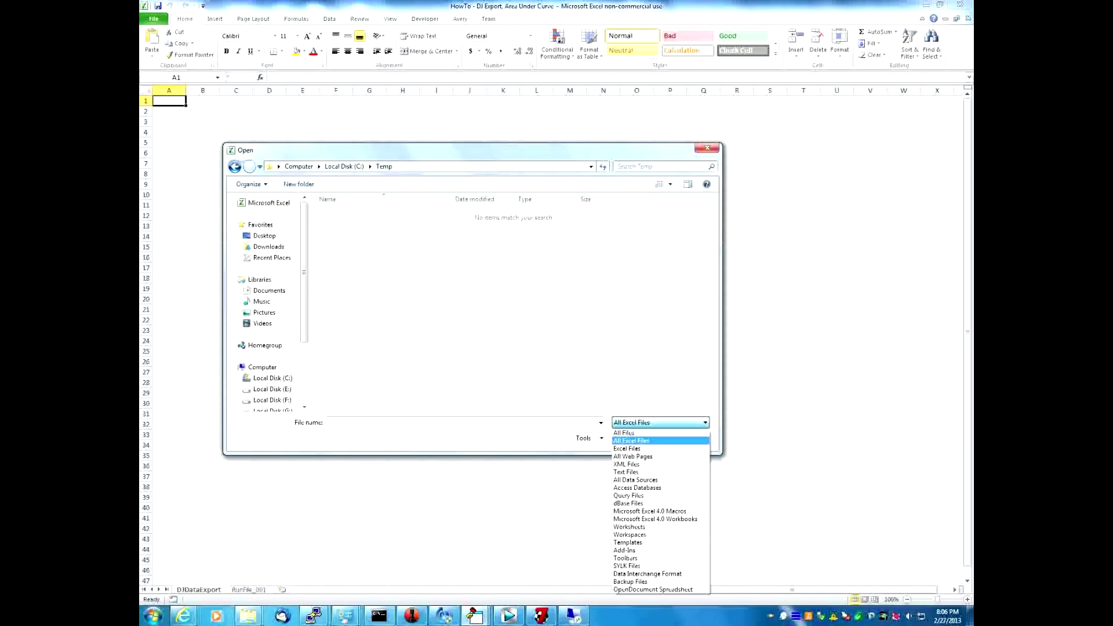
{"action": "key", "text": "Up"}
{"action": "key", "text": "Return"}
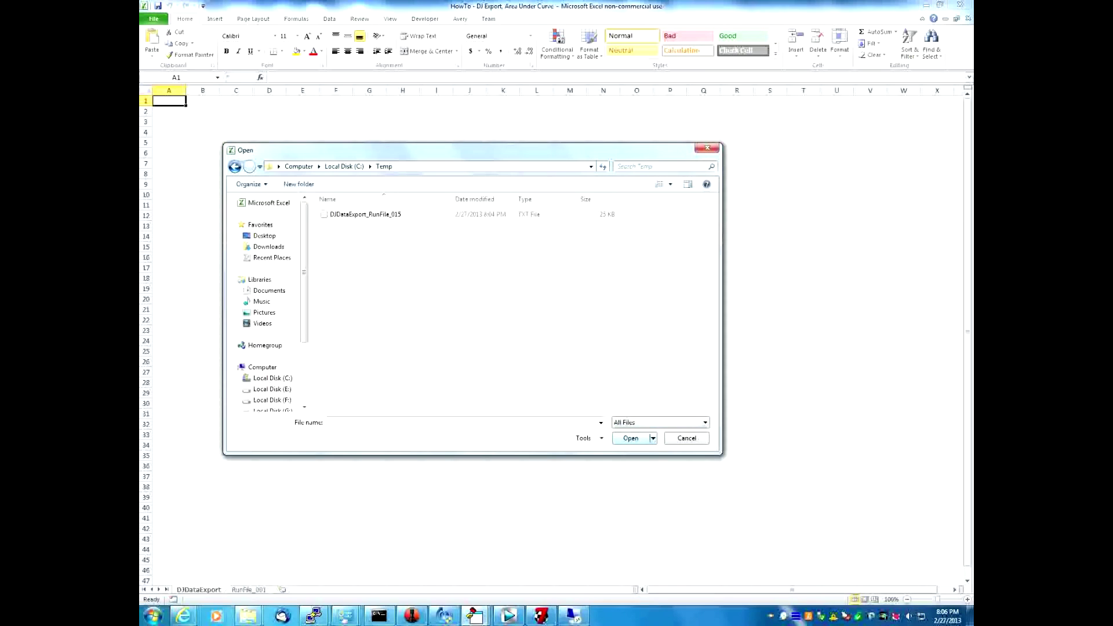
{"action": "left_click", "coordinate": [365, 214]}
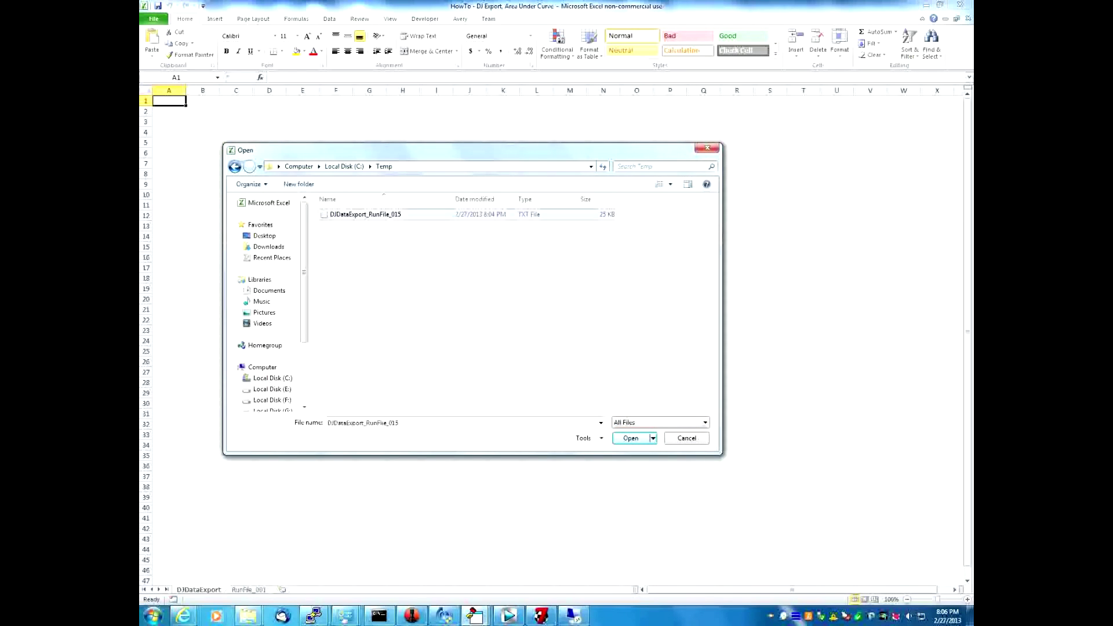
{"action": "key", "text": "Return"}
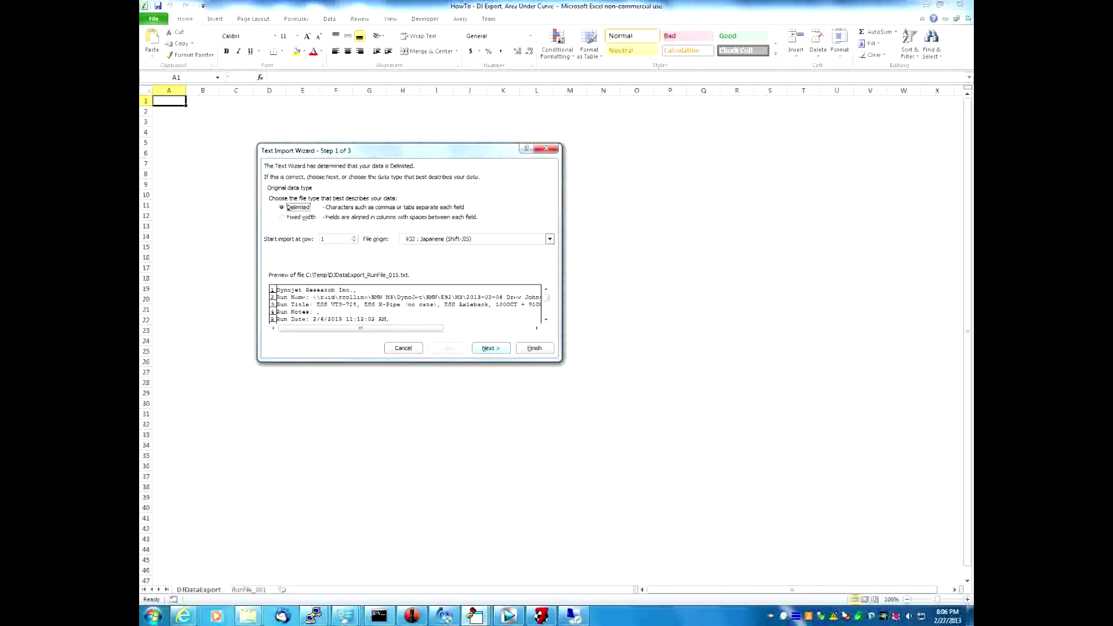
Import the text as delimited data, using comma instead of tab as the delimiter
{"action": "key", "text": "Return"}
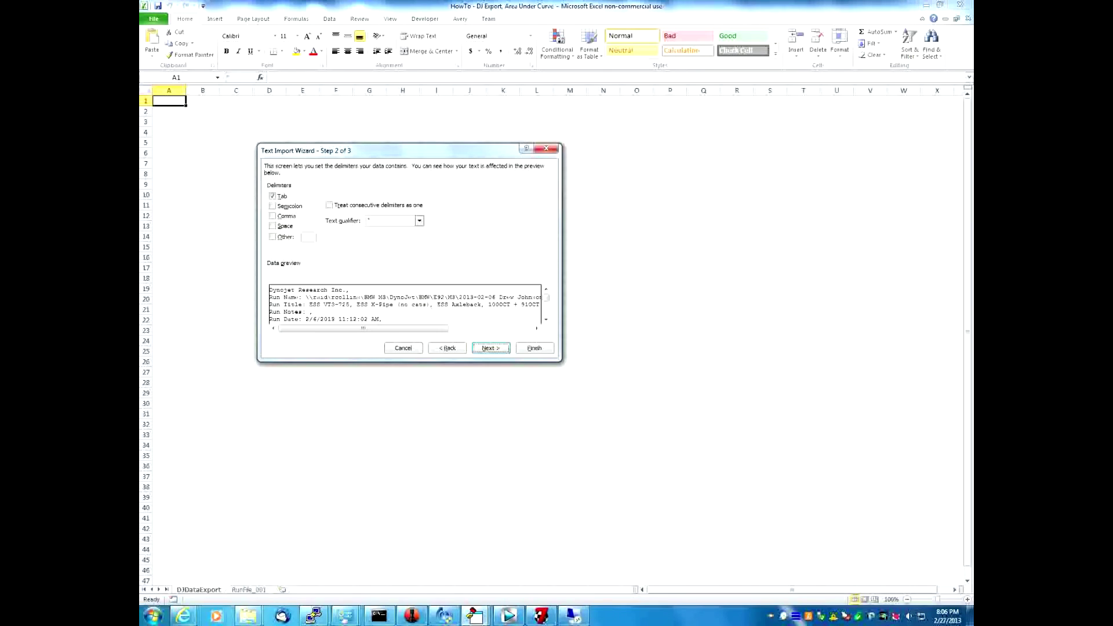
{"action": "key", "text": "alt+c"}
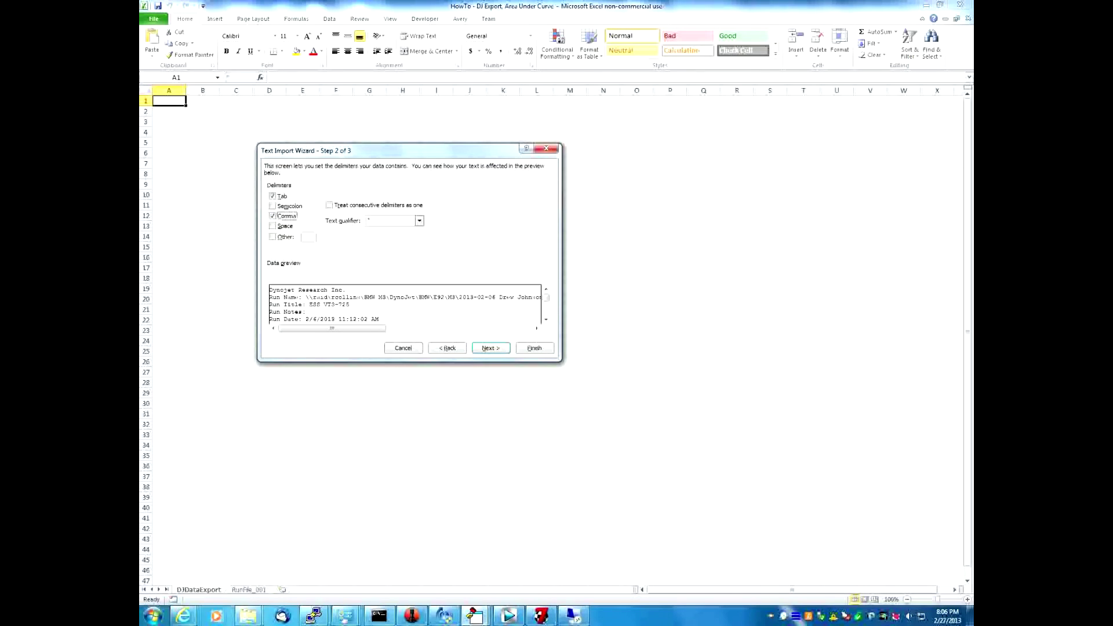
{"action": "key", "text": "alt+t"}
{"action": "key", "text": "alt+f"}
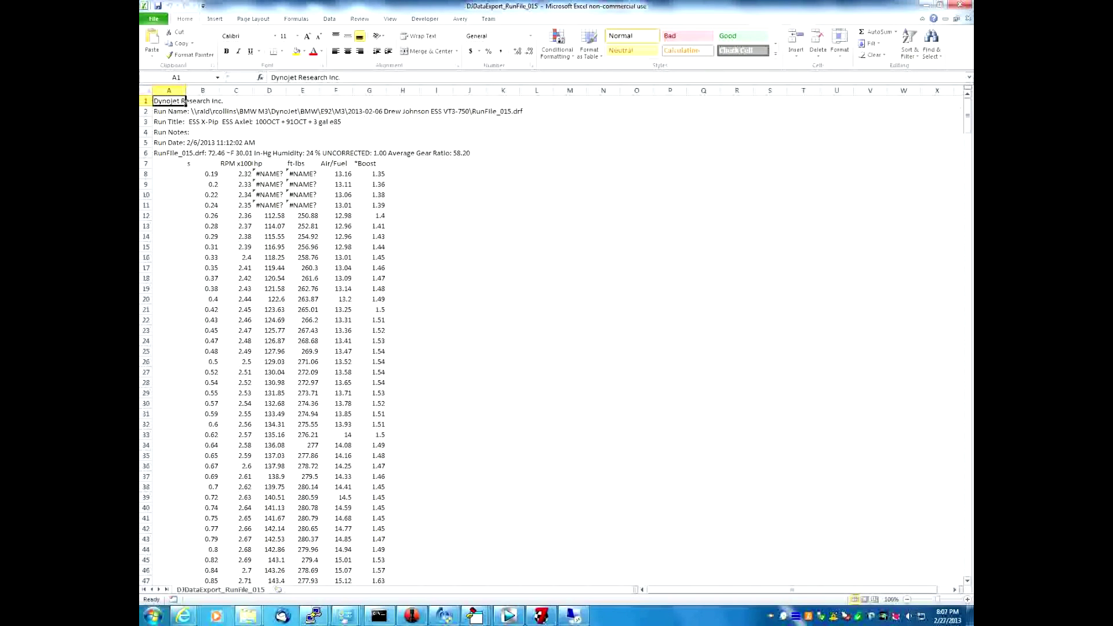
Examine the error cells in the hp and ft-lbs columns and check the remaining rows for more
{"action": "left_click_drag", "start_coordinate": [268, 174], "coordinate": [303, 204]}
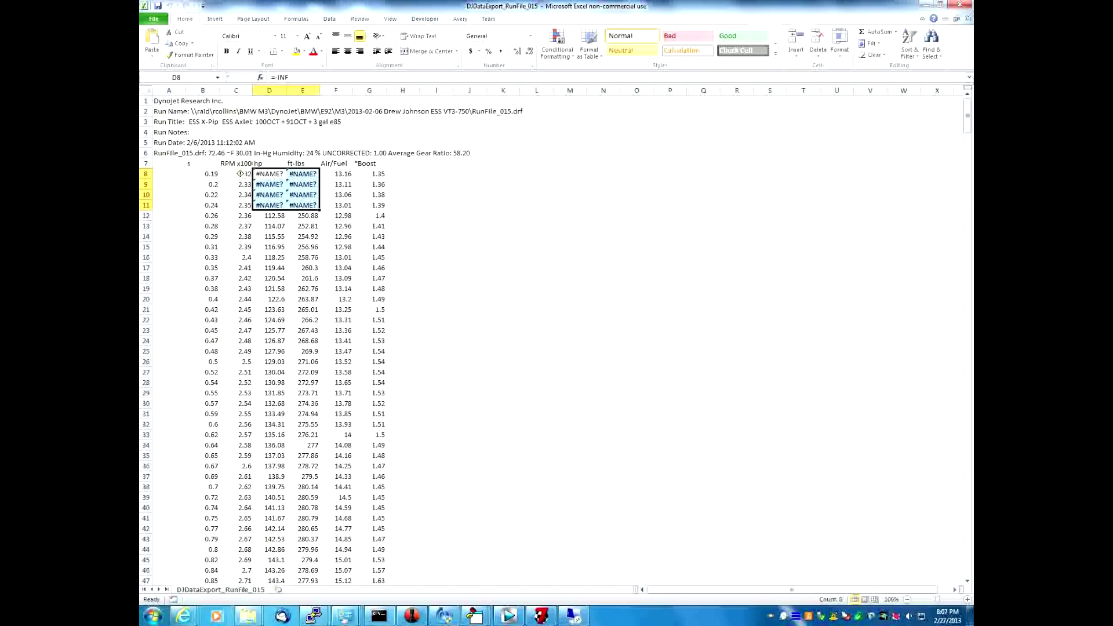
{"action": "left_click", "coordinate": [269, 184]}
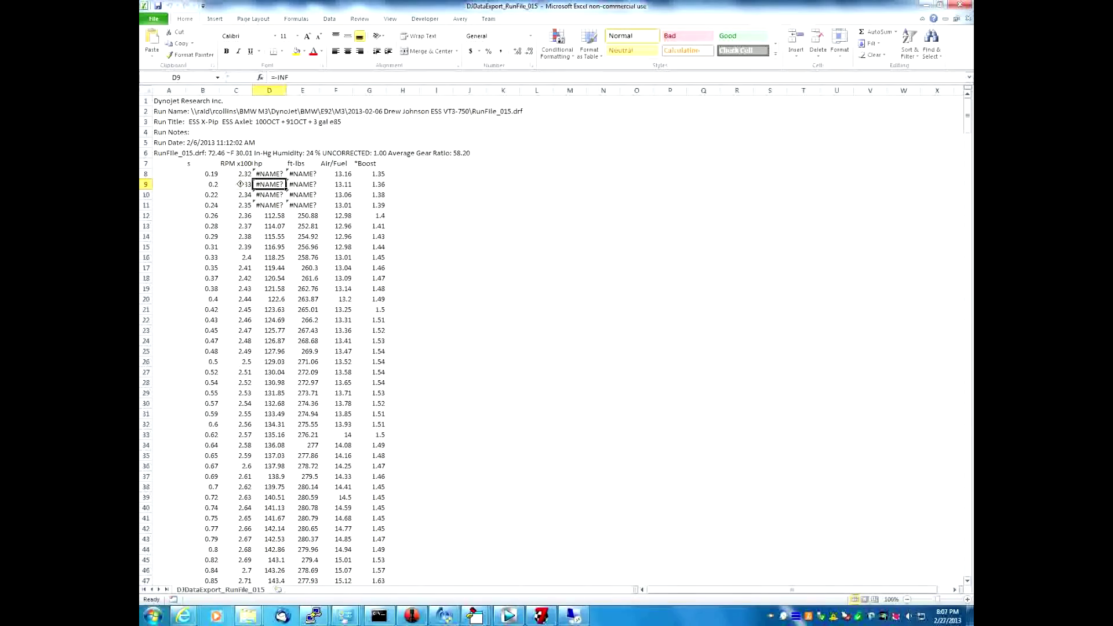
{"action": "left_click_drag", "start_coordinate": [967, 115], "coordinate": [968, 447]}
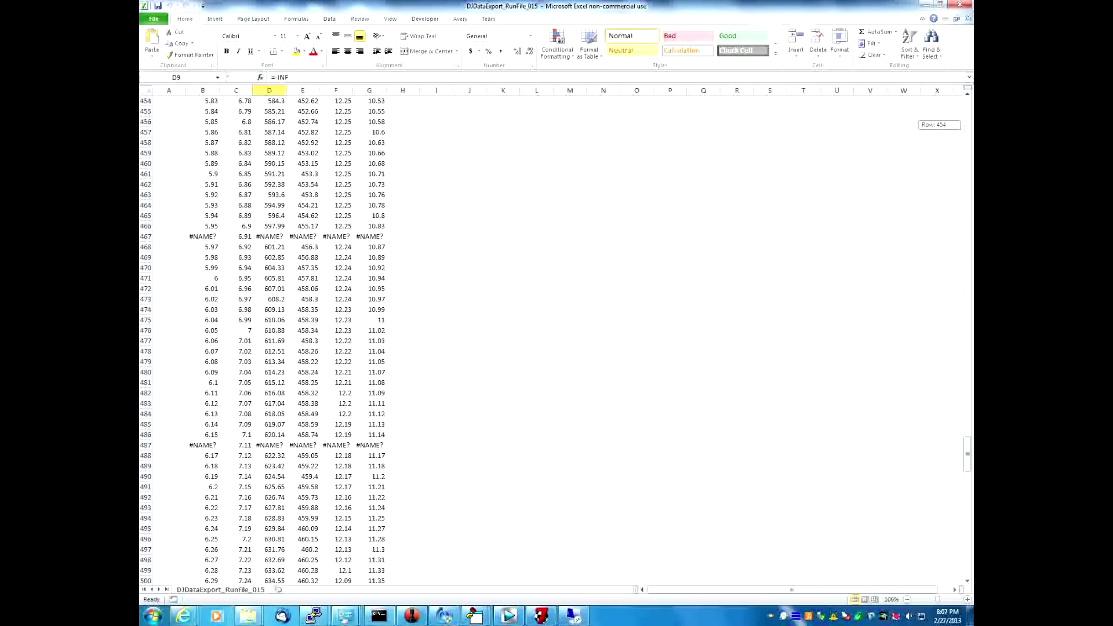
{"action": "left_click_drag", "start_coordinate": [967, 446], "coordinate": [967, 116]}
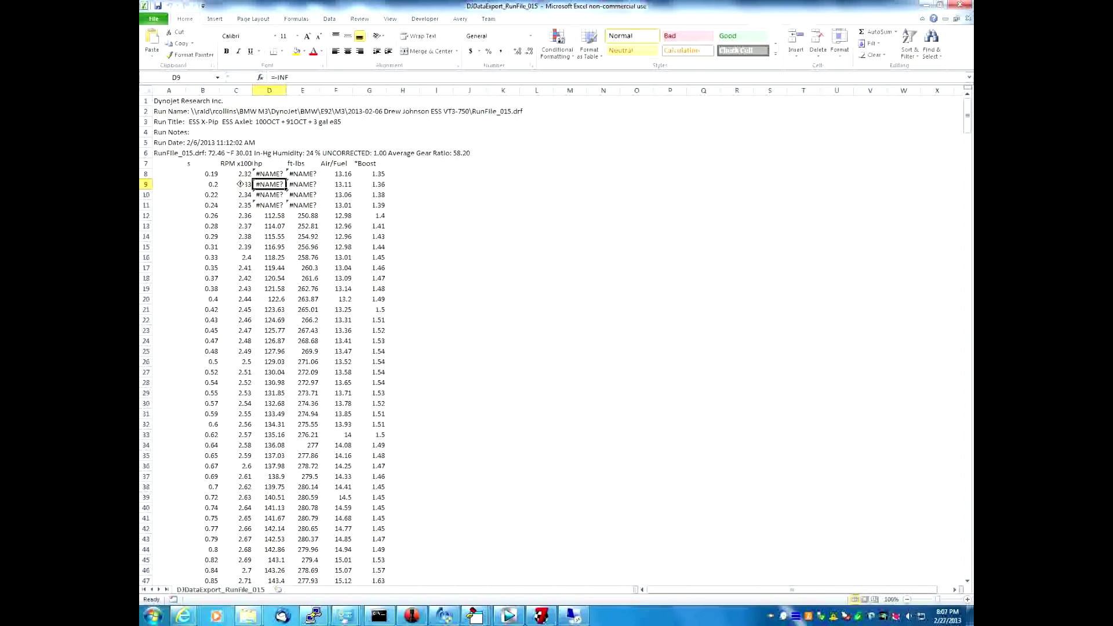
Start a custom sort on the run data in A7:G637, treating the first row as headers
{"action": "left_click_drag", "start_coordinate": [171, 164], "coordinate": [371, 164]}
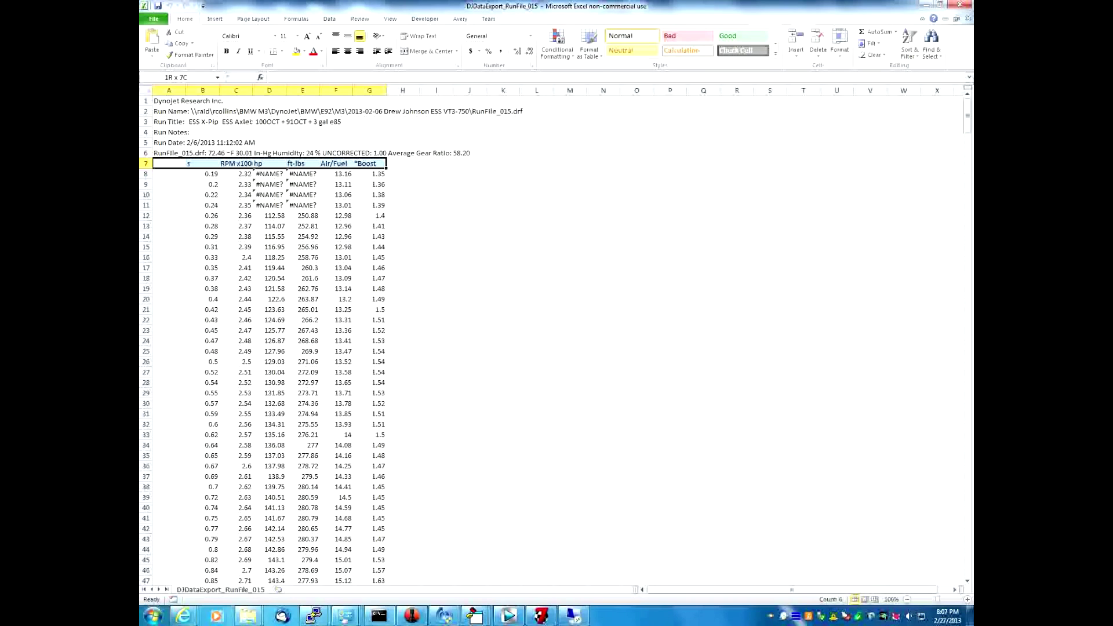
{"action": "left_click_drag", "start_coordinate": [371, 163], "coordinate": [385, 542]}
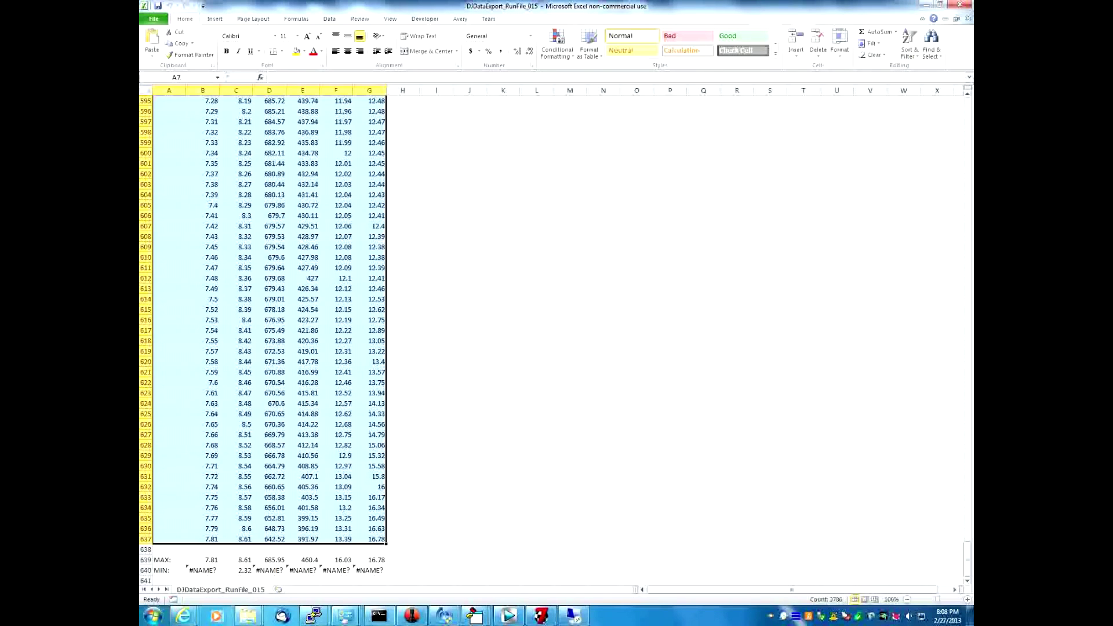
{"action": "scroll", "coordinate": [262, 340], "scroll_direction": "up", "scroll_amount": 20}
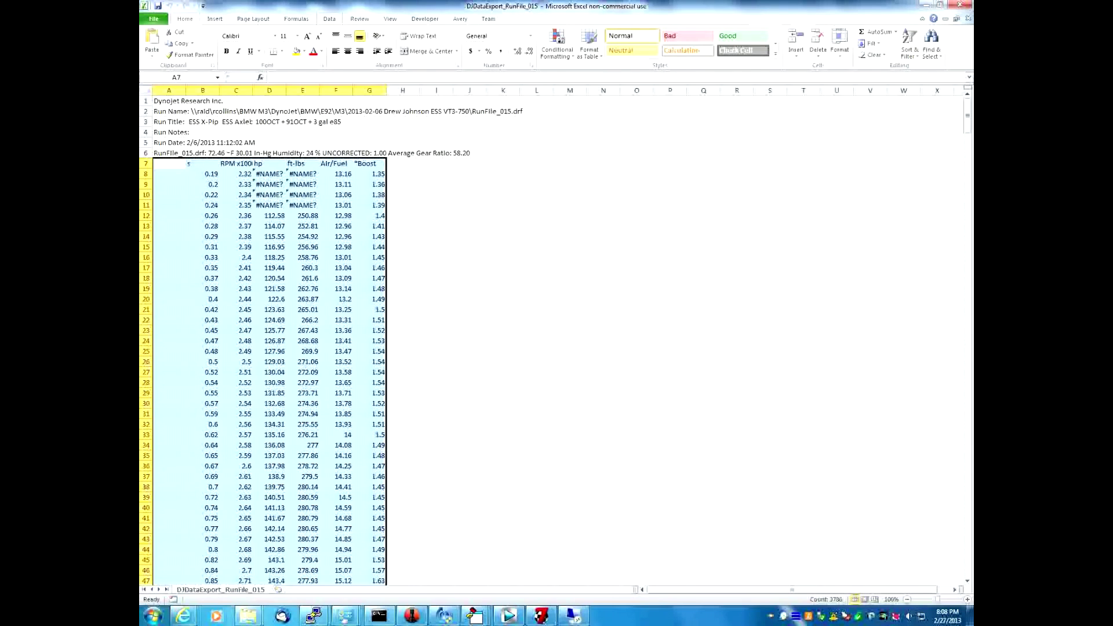
{"action": "left_click", "coordinate": [329, 18]}
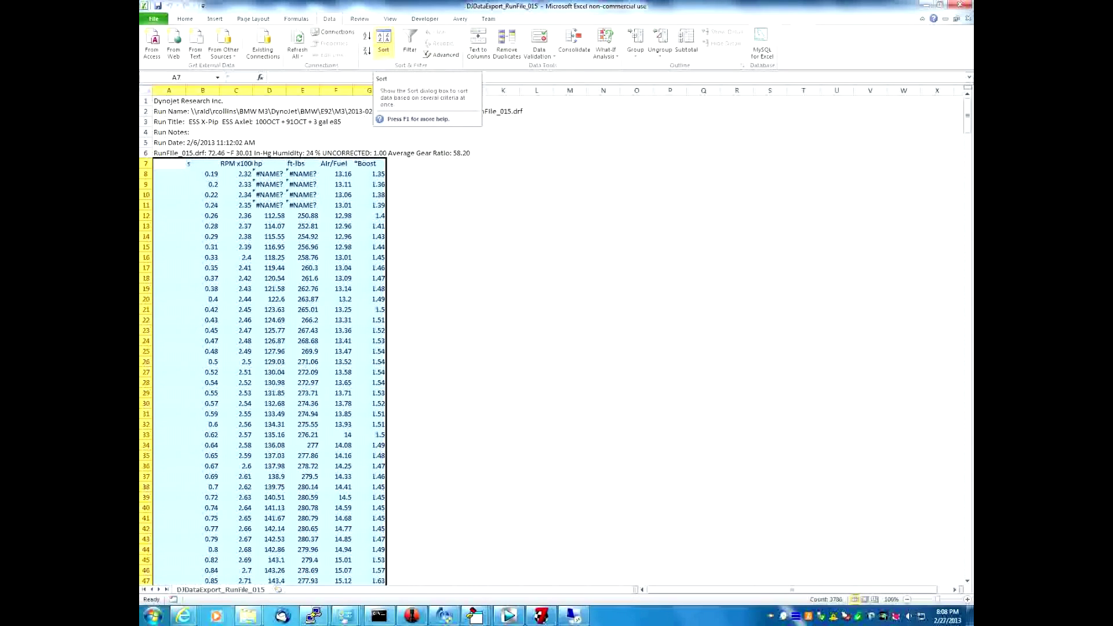
{"action": "left_click", "coordinate": [384, 40]}
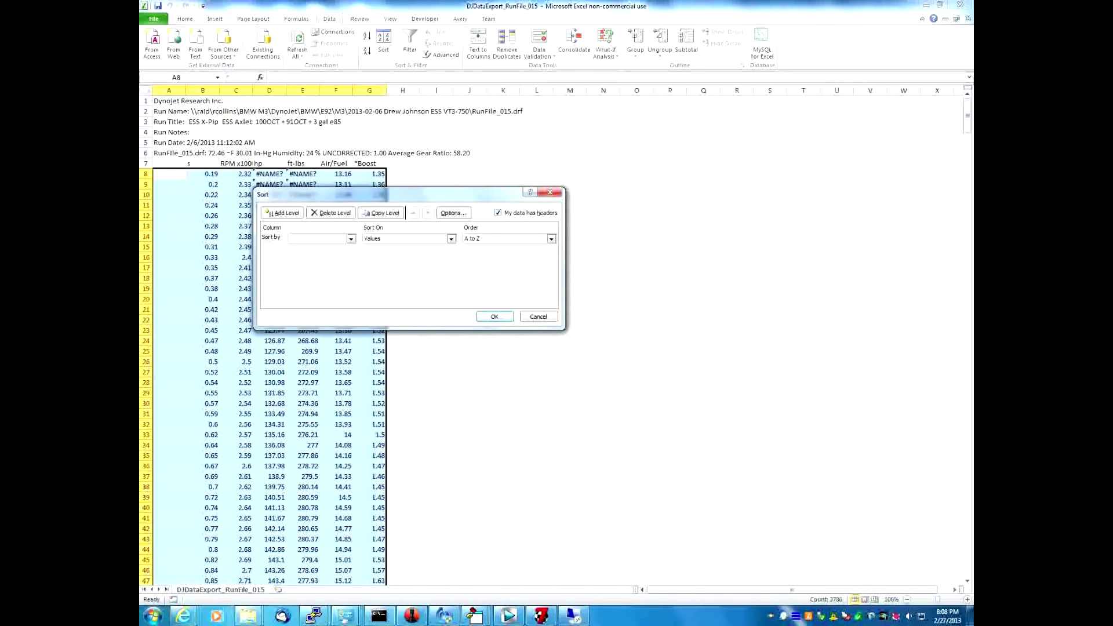
{"action": "left_click_drag", "start_coordinate": [347, 194], "coordinate": [528, 163]}
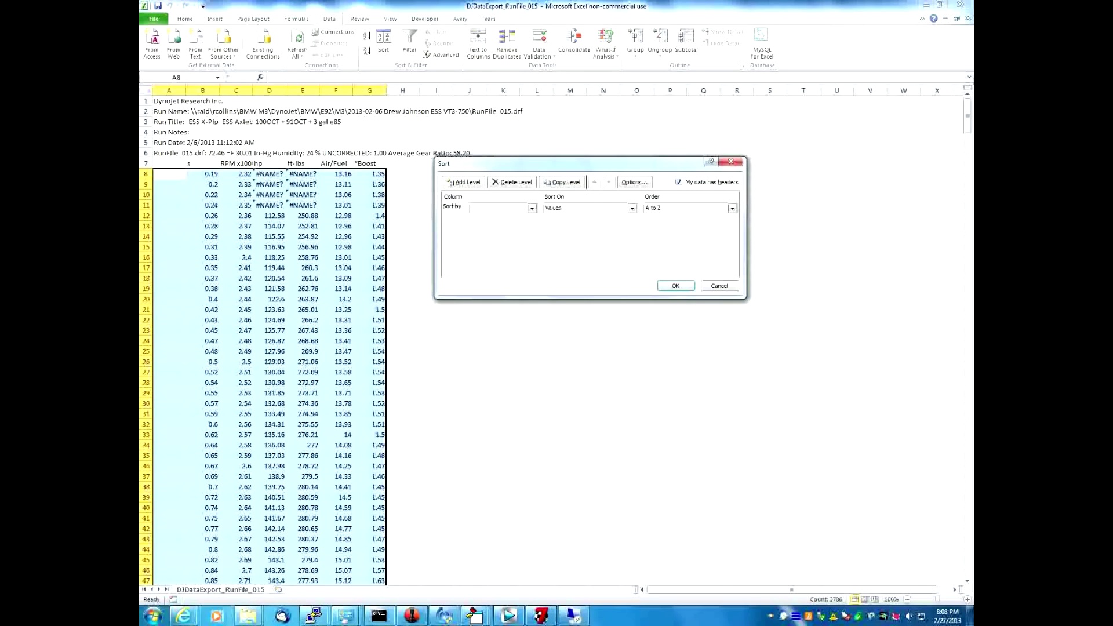
{"action": "key", "text": "alt+h"}
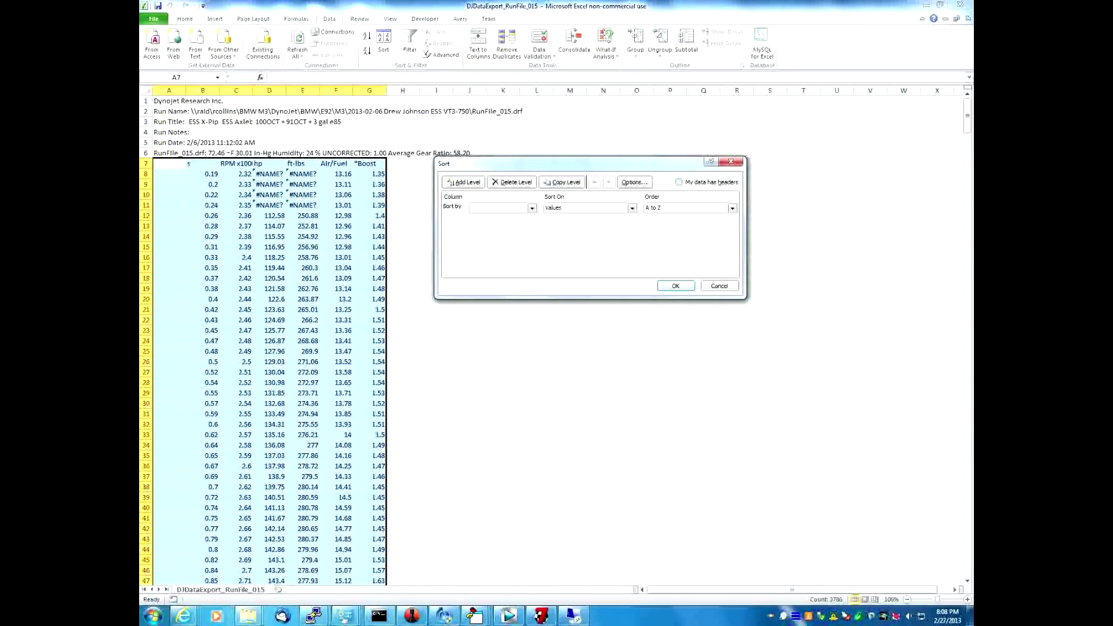
{"action": "key", "text": "alt+h"}
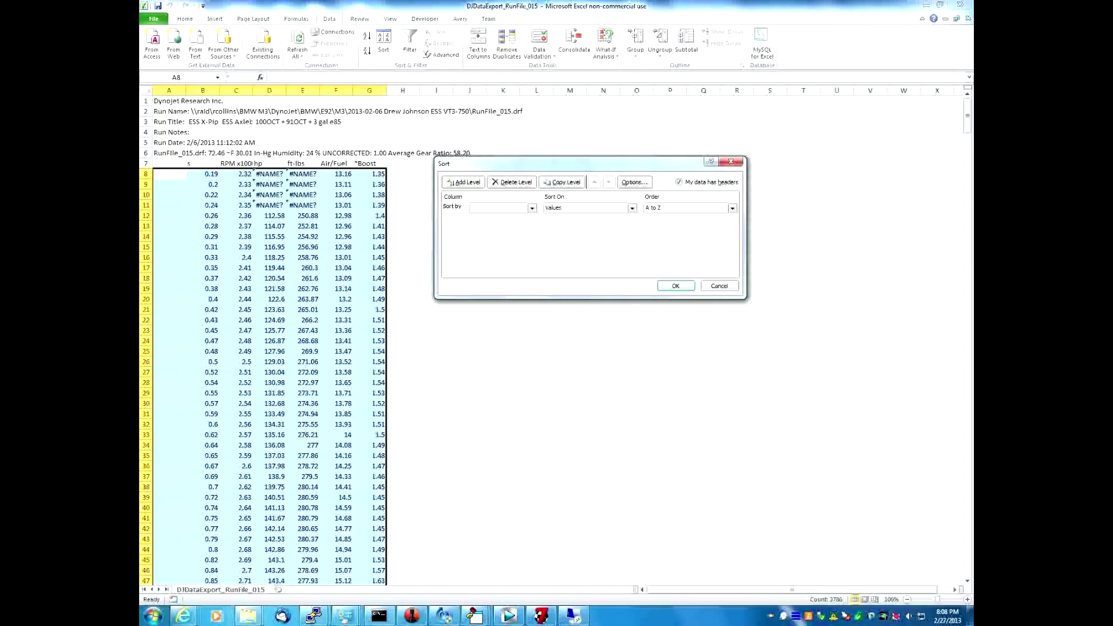
Sort the data by the hp column's values from largest to smallest
{"action": "key", "text": "alt+Down"}
{"action": "key", "text": "Down"}
{"action": "key", "text": "Down"}
{"action": "key", "text": "Down"}
{"action": "key", "text": "Down"}
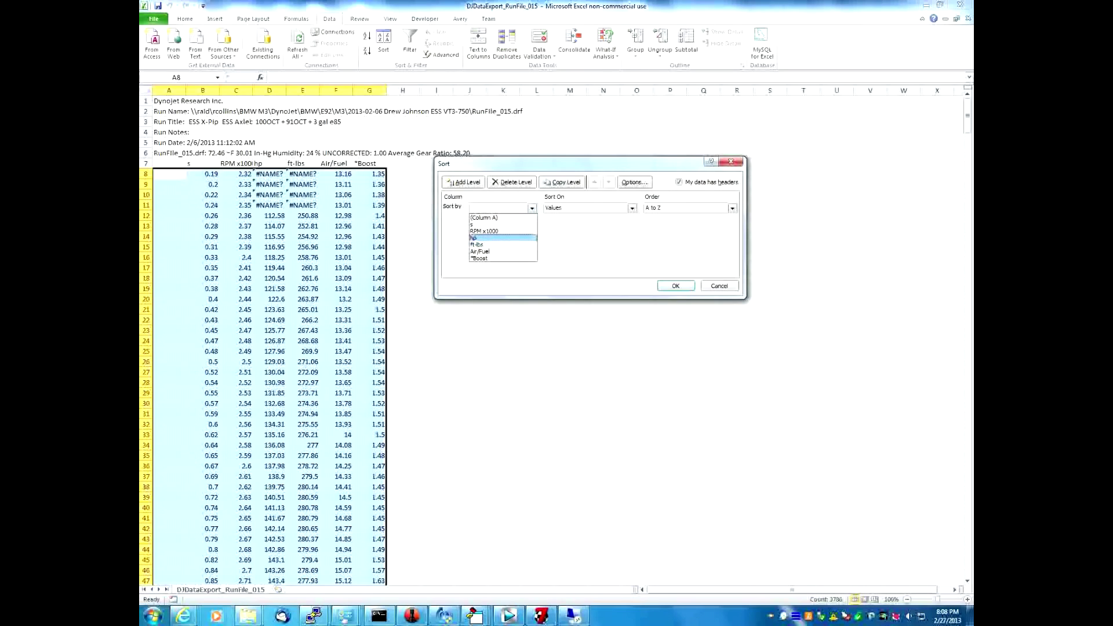
{"action": "key", "text": "Return"}
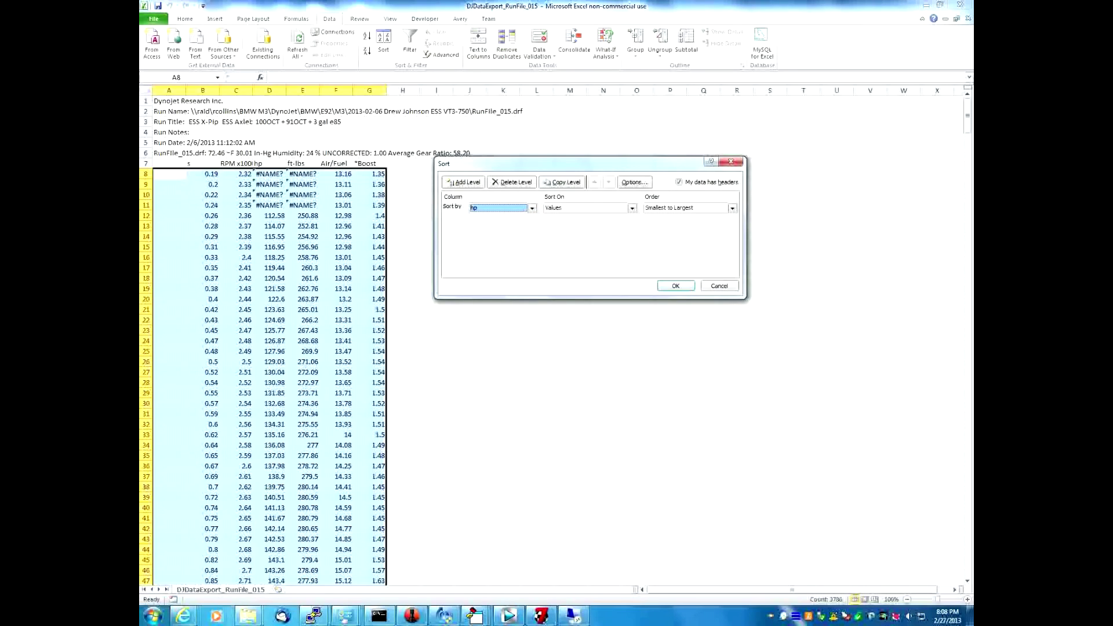
{"action": "key", "text": "Tab"}
{"action": "key", "text": "Tab"}
{"action": "key", "text": "alt+Down"}
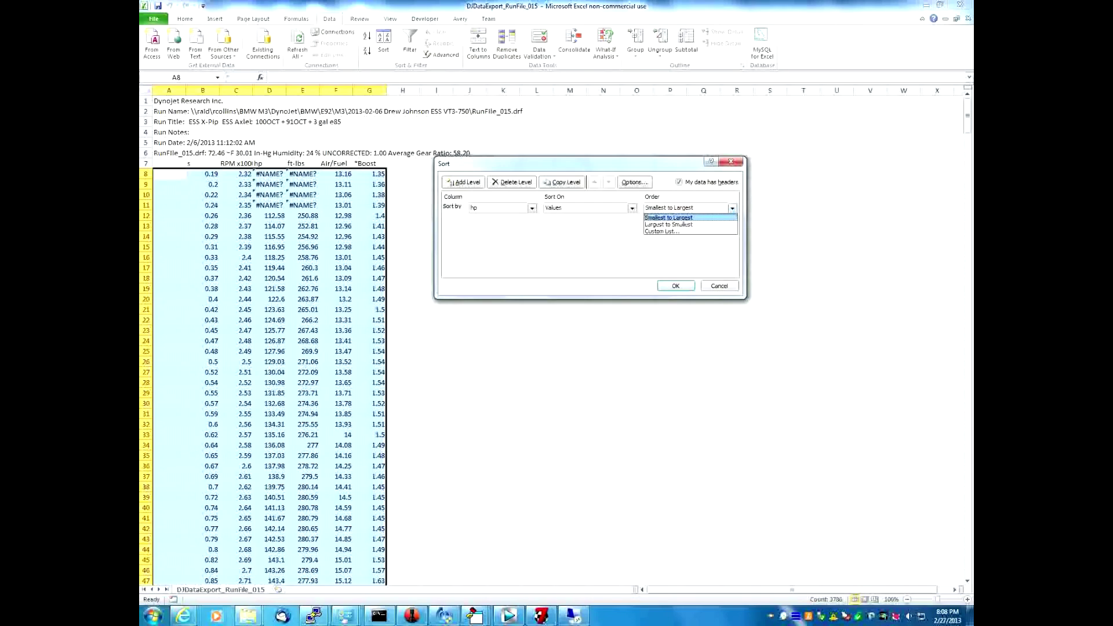
{"action": "key", "text": "Down"}
{"action": "key", "text": "Return"}
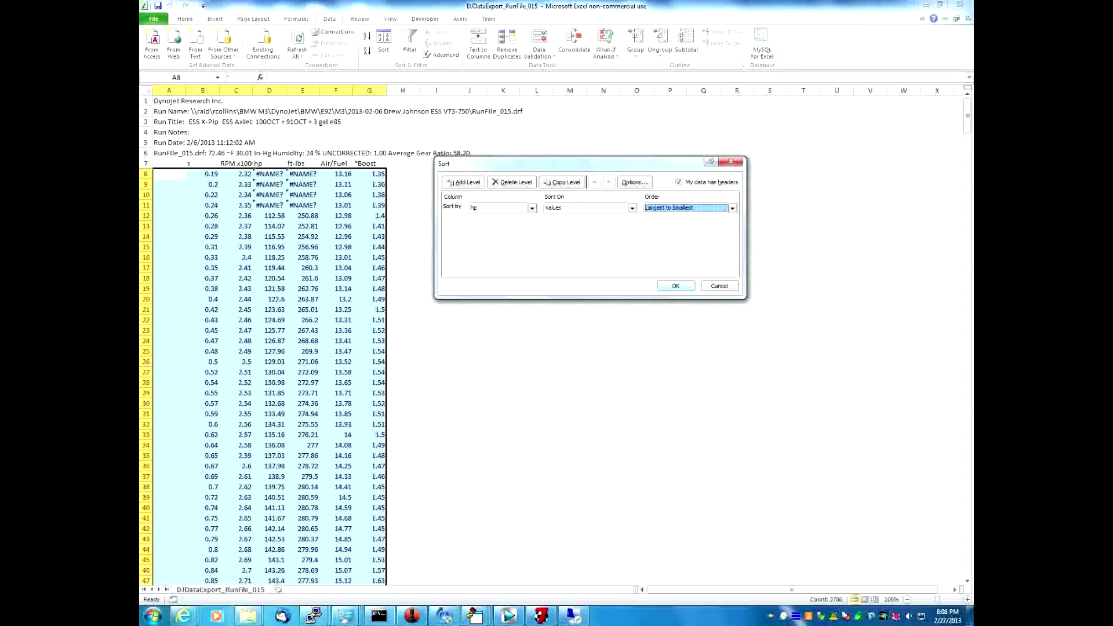
{"action": "key", "text": "Return"}
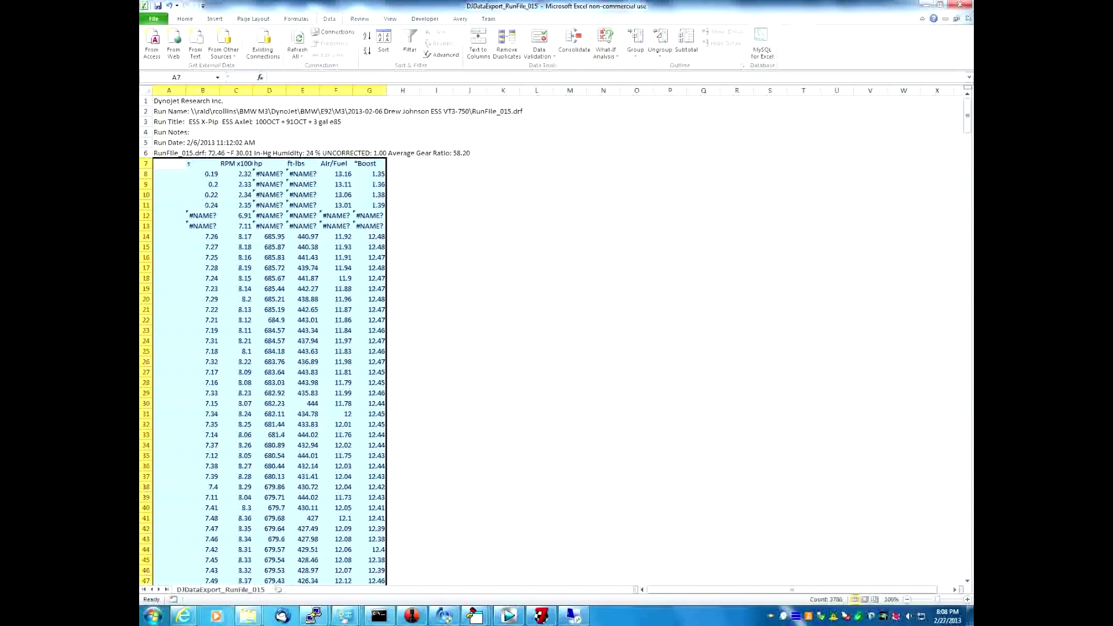
Delete rows 8 to 13, which contain the #NAME? errors
{"action": "left_click", "coordinate": [146, 173]}
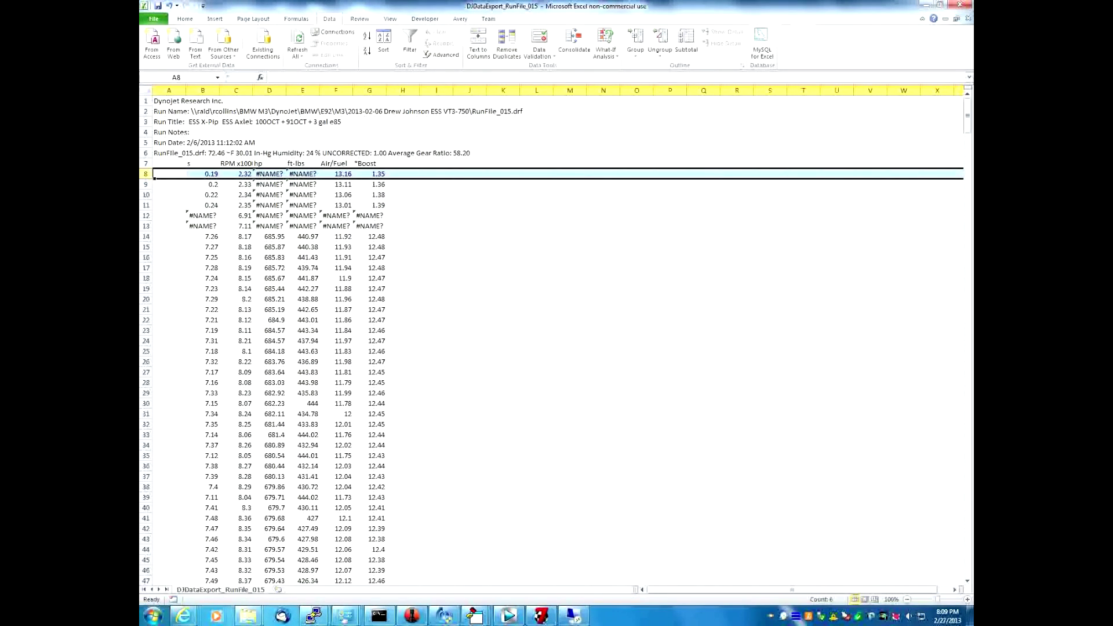
{"action": "key", "text": "shift+Down"}
{"action": "key", "text": "shift+Down"}
{"action": "key", "text": "shift+Down"}
{"action": "key", "text": "shift+Down"}
{"action": "key", "text": "shift+Down"}
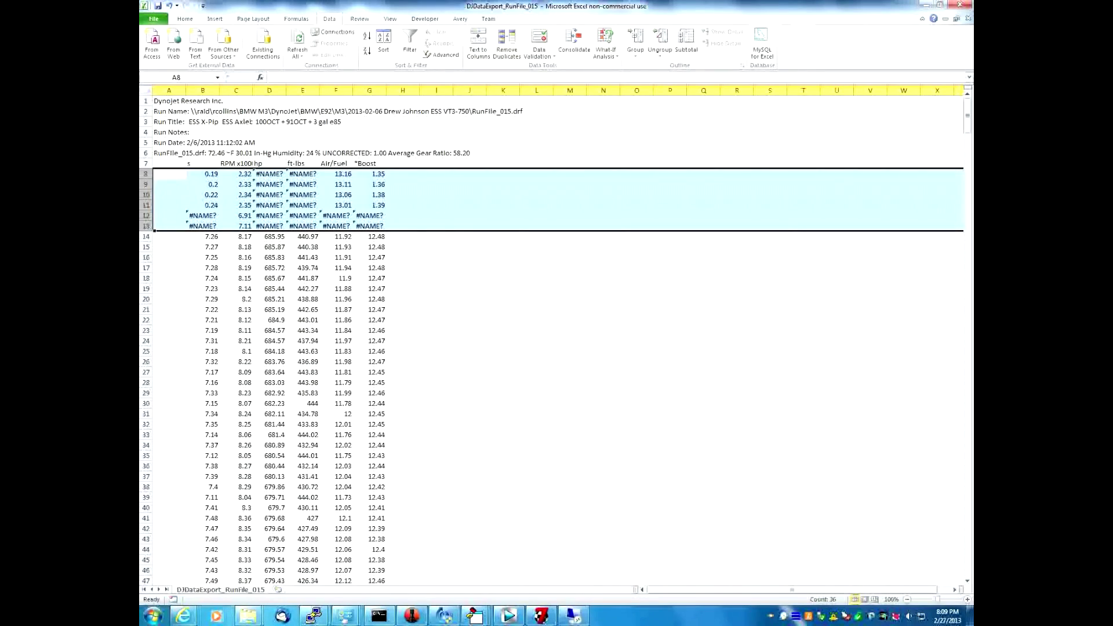
{"action": "left_click_drag", "start_coordinate": [147, 174], "coordinate": [146, 228]}
{"action": "left_click_drag", "start_coordinate": [146, 226], "coordinate": [146, 226]}
{"action": "right_click", "coordinate": [309, 195]}
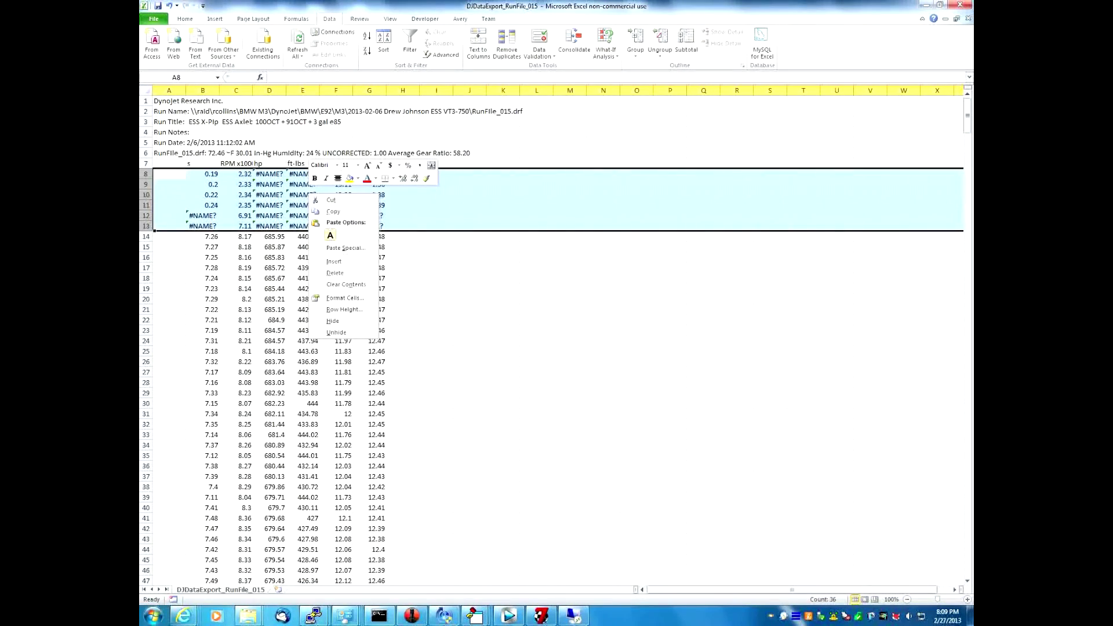
{"action": "left_click", "coordinate": [334, 273]}
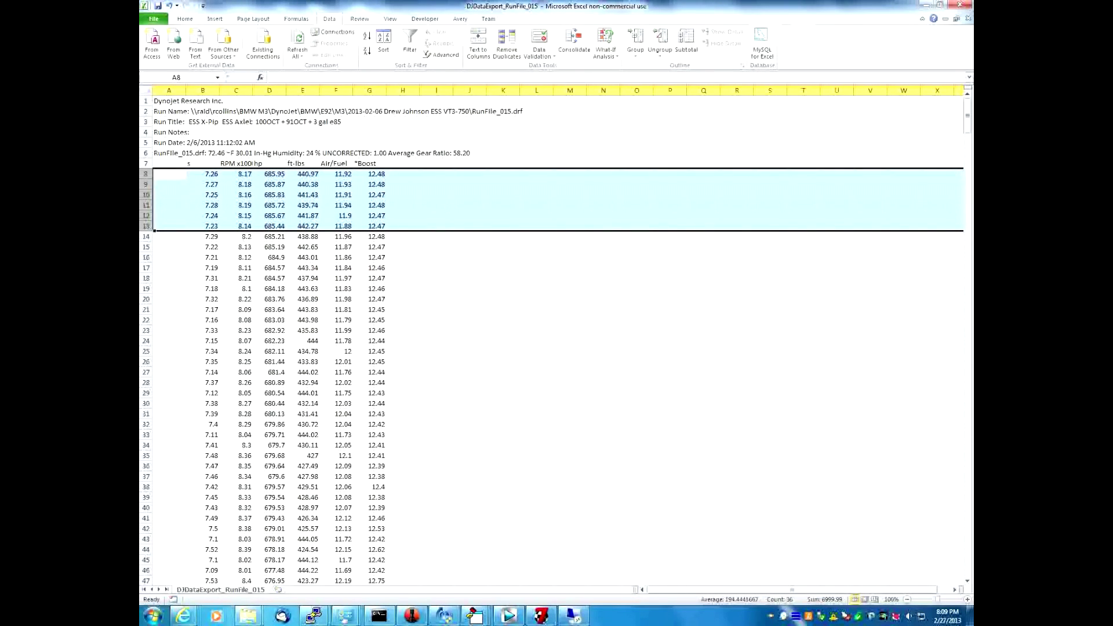
Sort the run data in A7:G631 by the s column's values from smallest to largest
{"action": "left_click", "coordinate": [169, 163]}
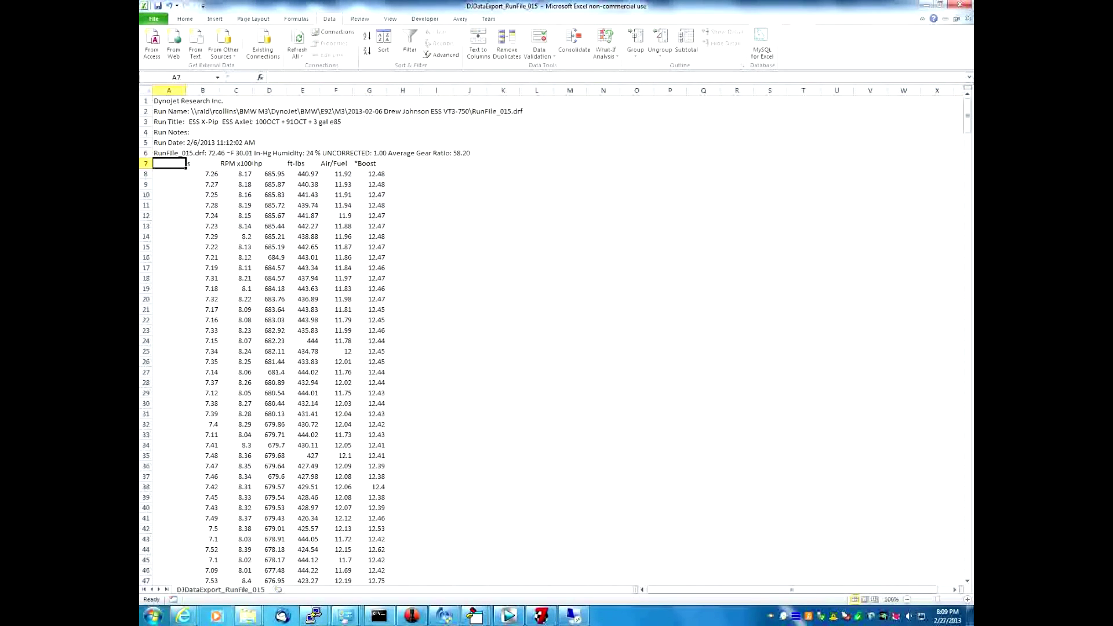
{"action": "left_click_drag", "start_coordinate": [169, 163], "coordinate": [383, 563]}
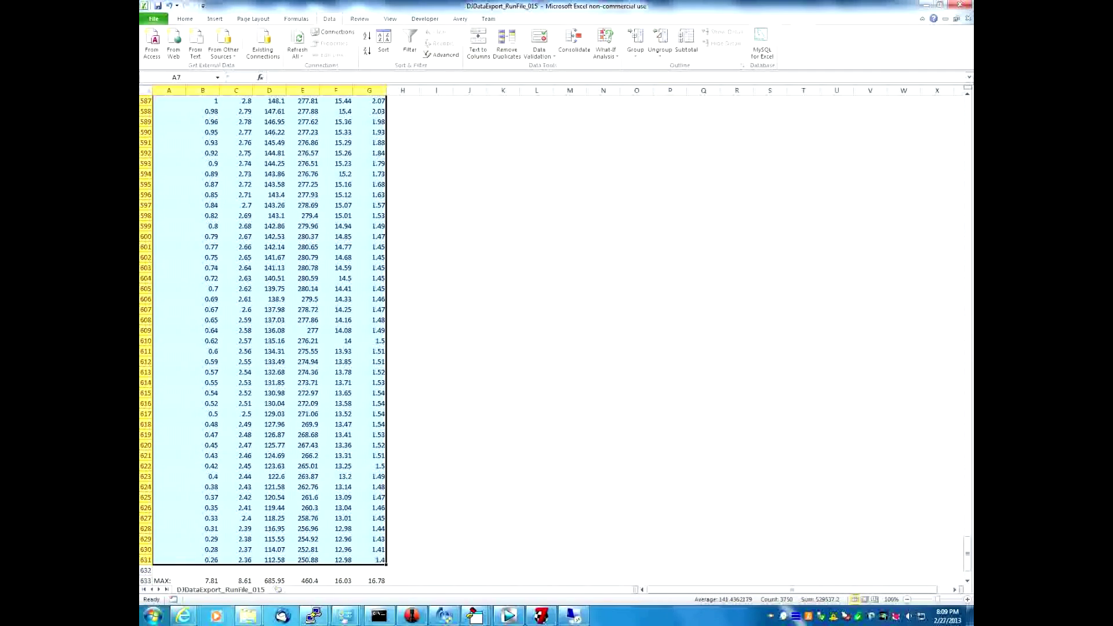
{"action": "left_click", "coordinate": [383, 40]}
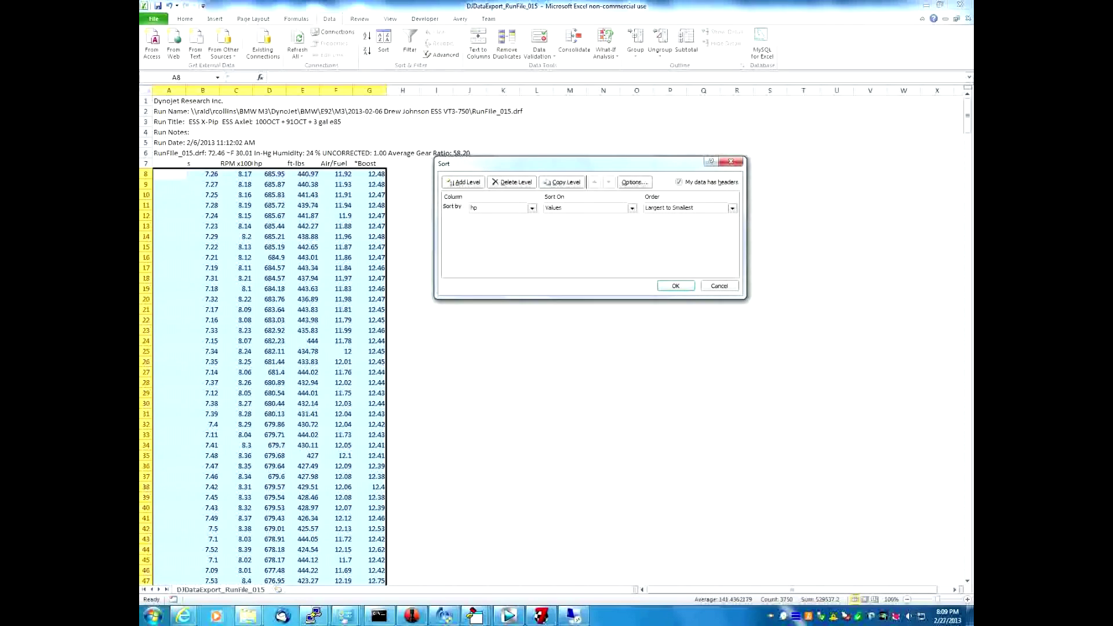
{"action": "left_click", "coordinate": [531, 208]}
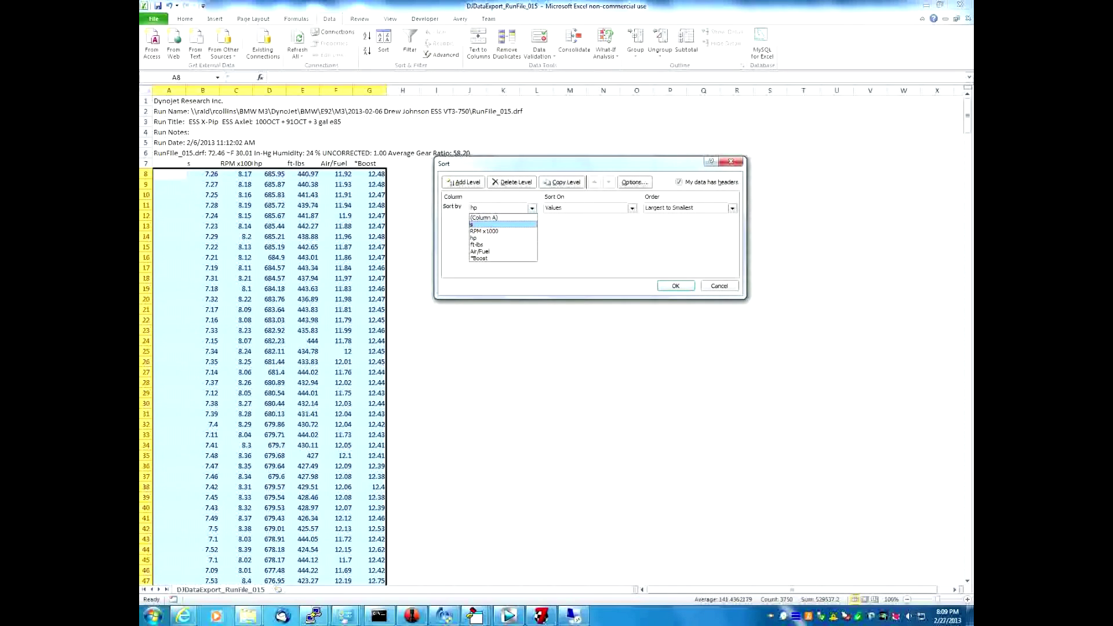
{"action": "left_click", "coordinate": [502, 224]}
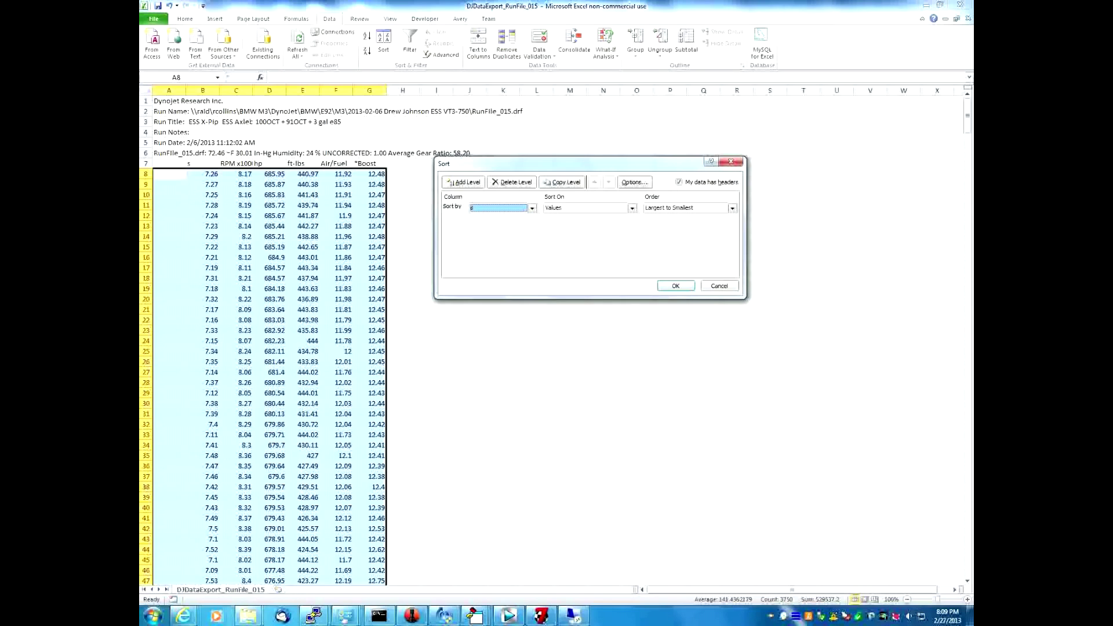
{"action": "left_click", "coordinate": [733, 207]}
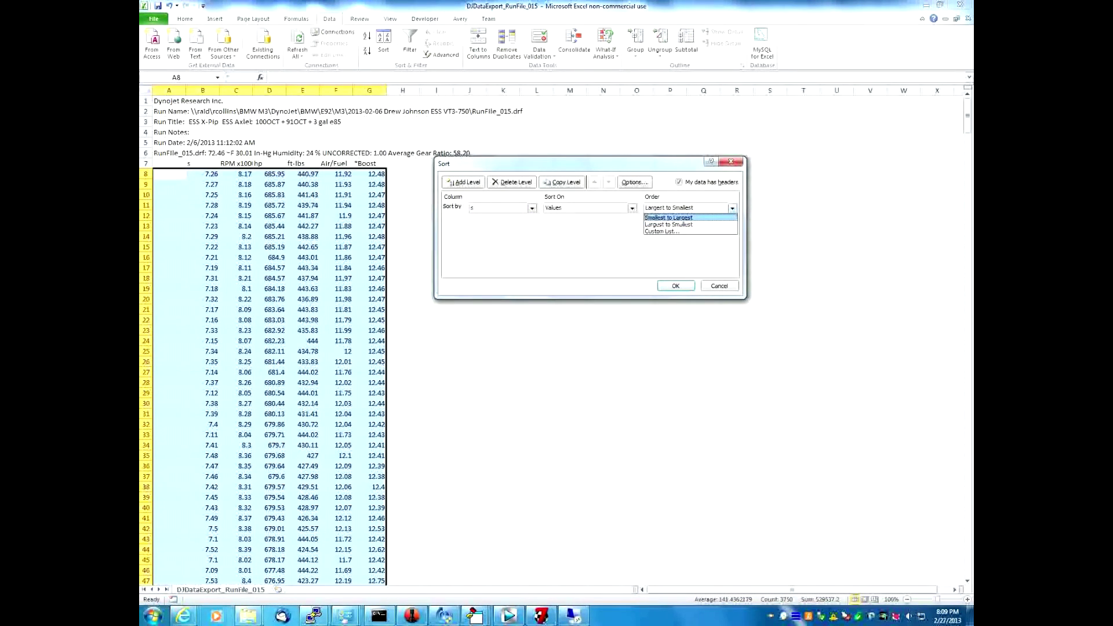
{"action": "key", "text": "Return"}
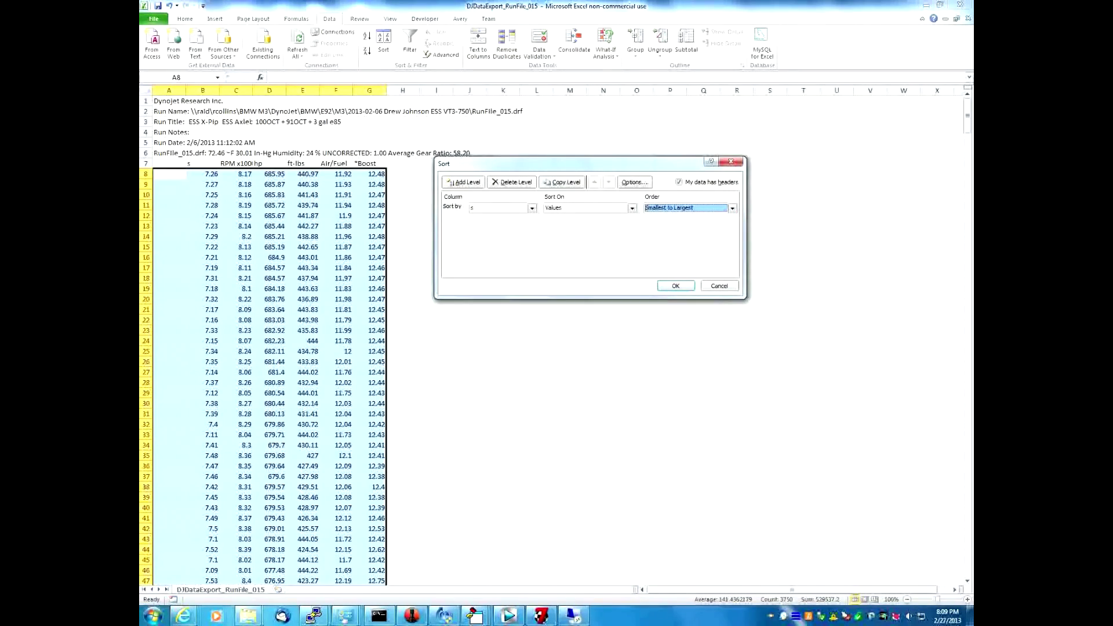
{"action": "key", "text": "Return"}
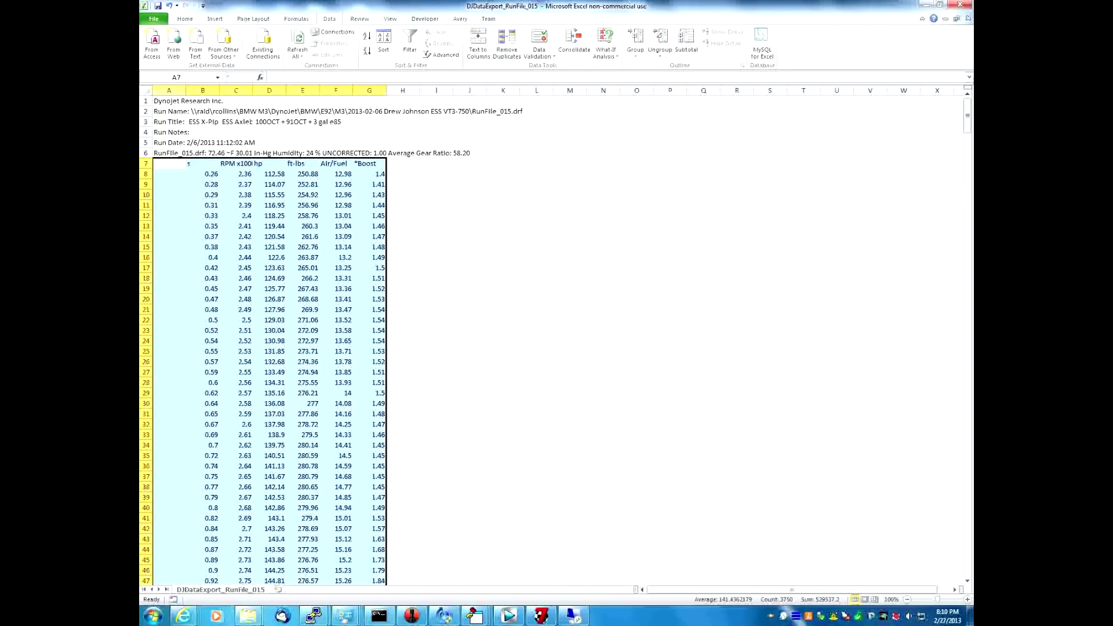
Copy the entire DJDataExport_RunFile_015 worksheet
{"action": "left_click", "coordinate": [174, 91]}
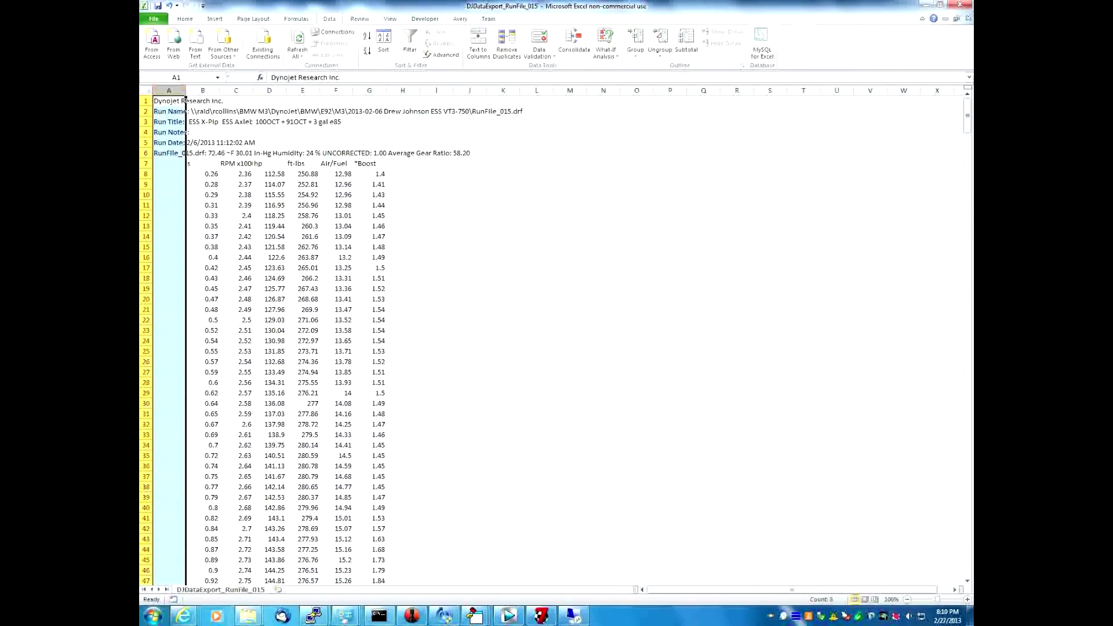
{"action": "left_click", "coordinate": [147, 101]}
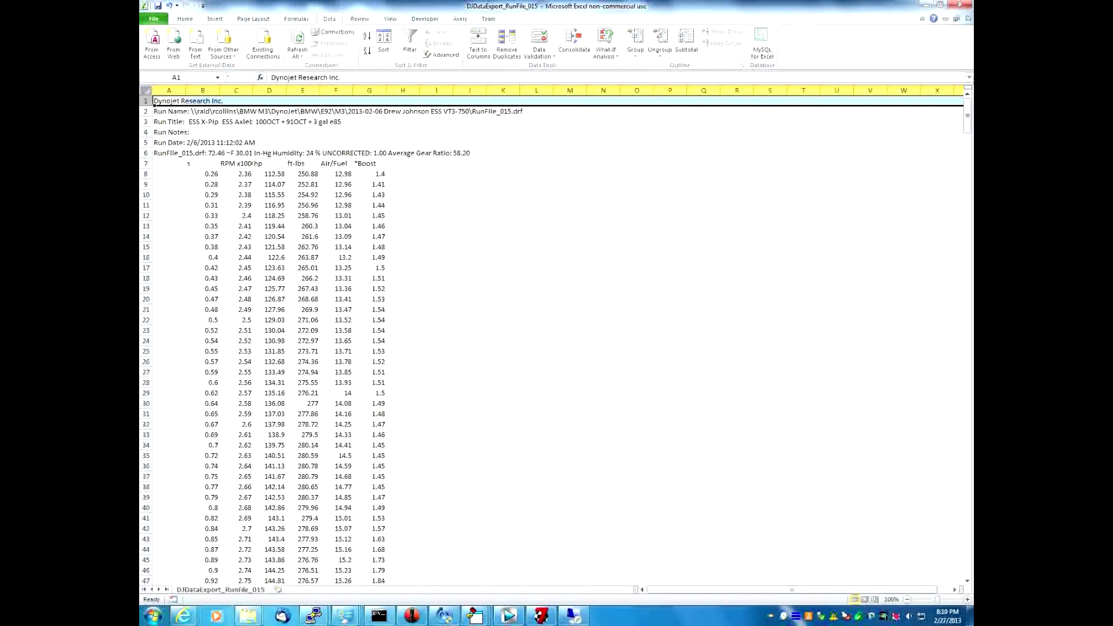
{"action": "left_click", "coordinate": [145, 90]}
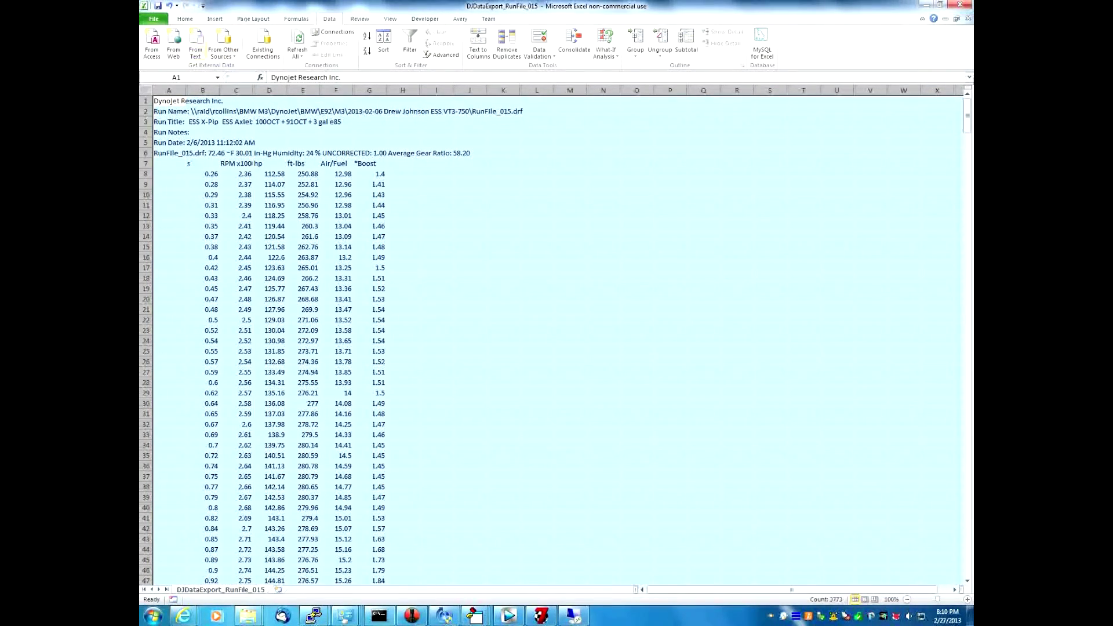
{"action": "key", "text": "alt+h"}
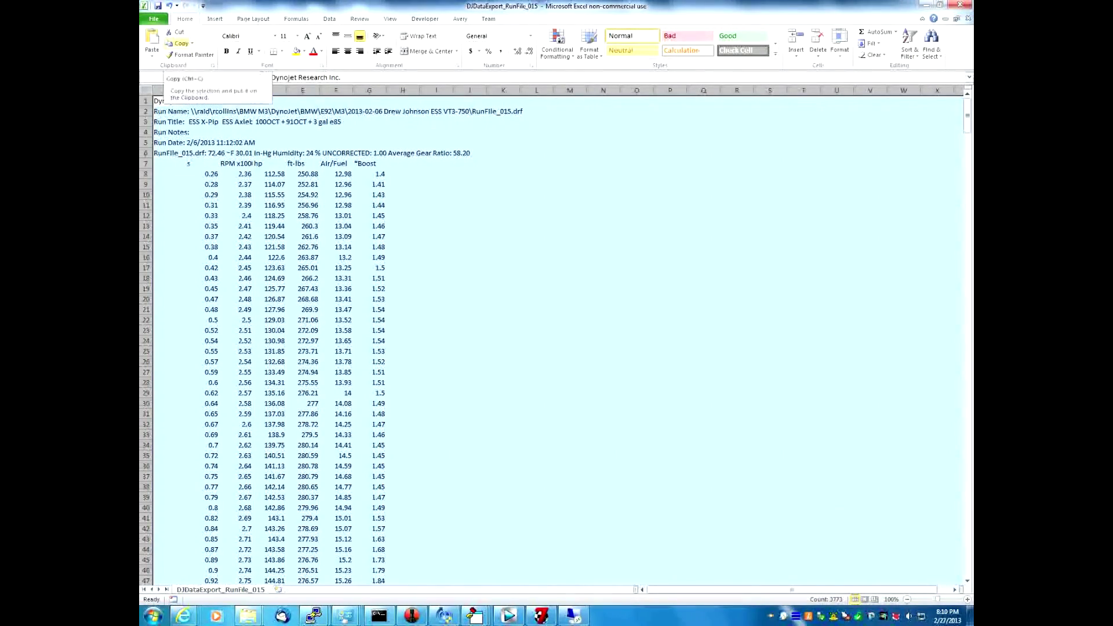
{"action": "key", "text": "ctrl+c"}
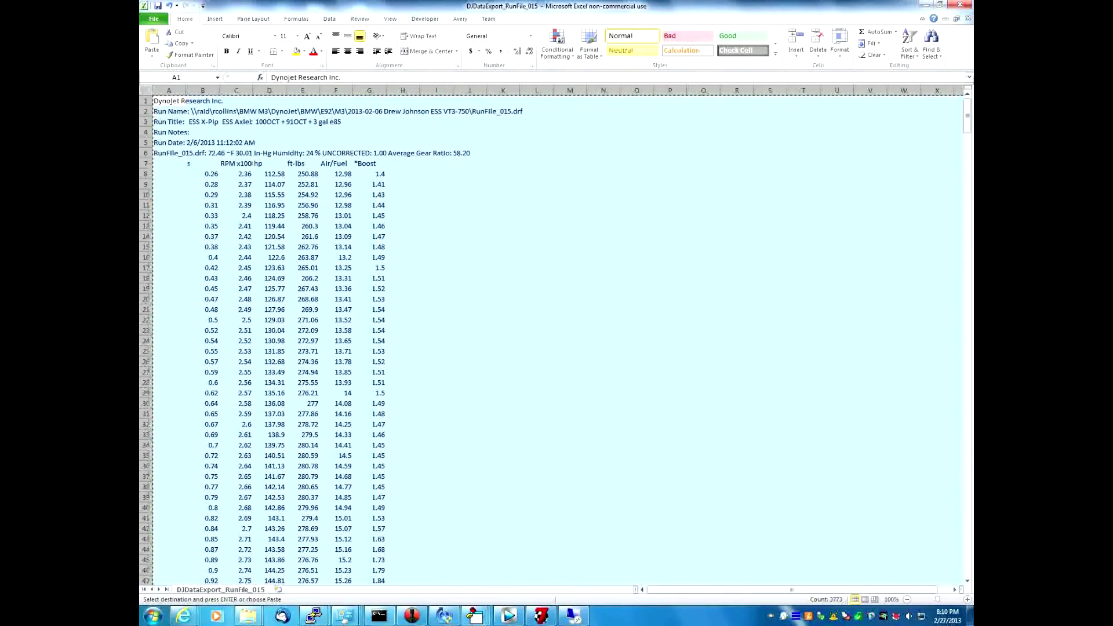
Switch to the "HowTo - DJ Export, Area Under Curve" workbook and paste the copied data at A1 of the DJDataExport sheet
{"action": "mouse_move", "coordinate": [475, 616]}
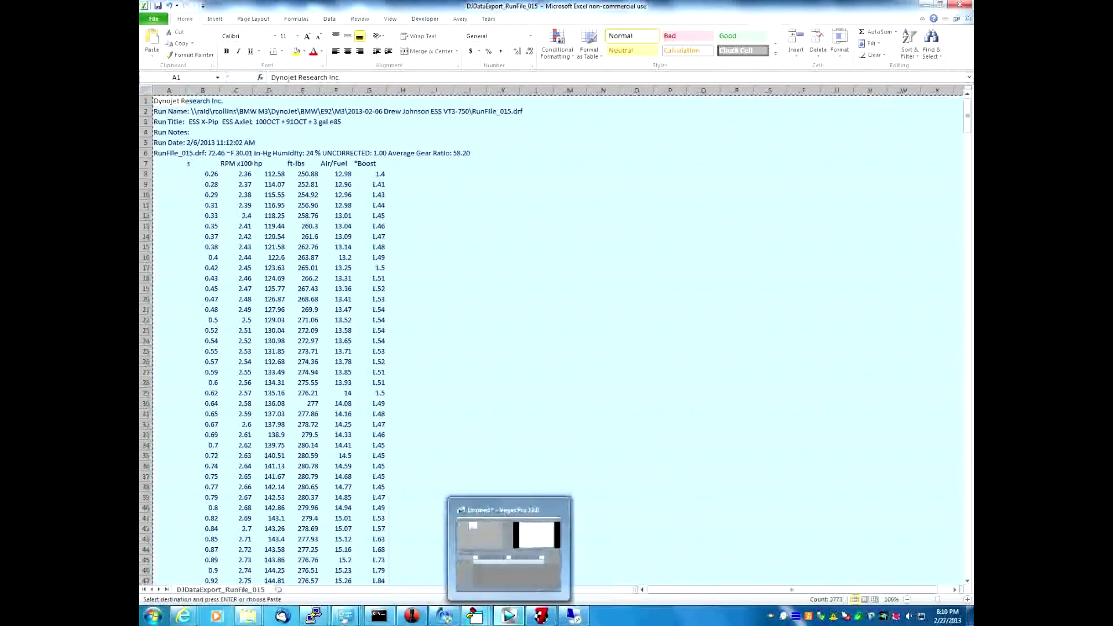
{"action": "mouse_move", "coordinate": [533, 540]}
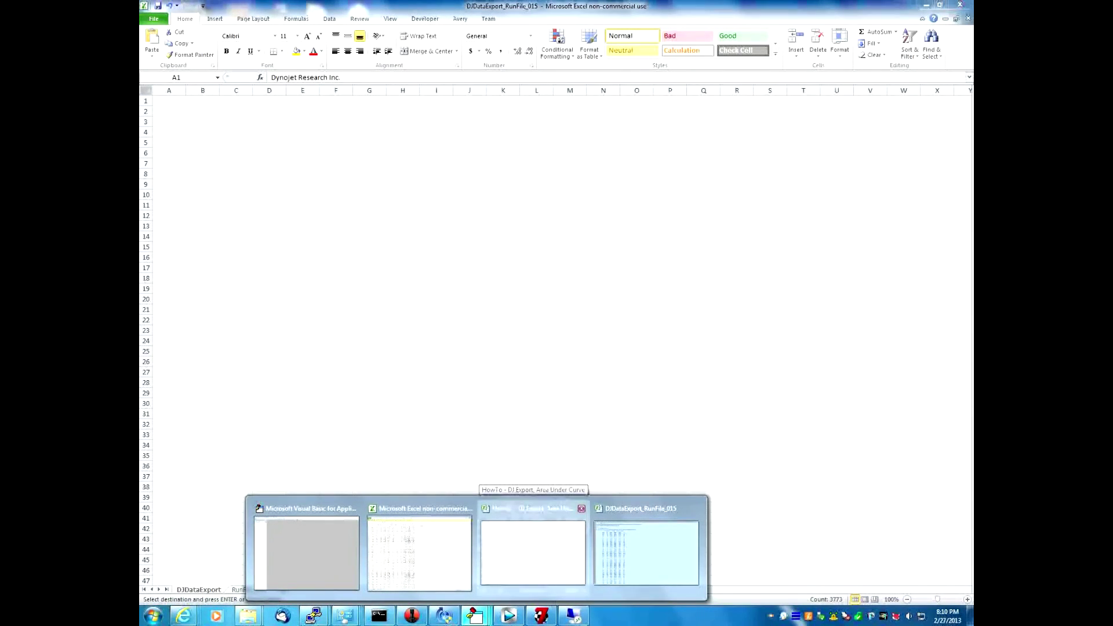
{"action": "left_click", "coordinate": [533, 545]}
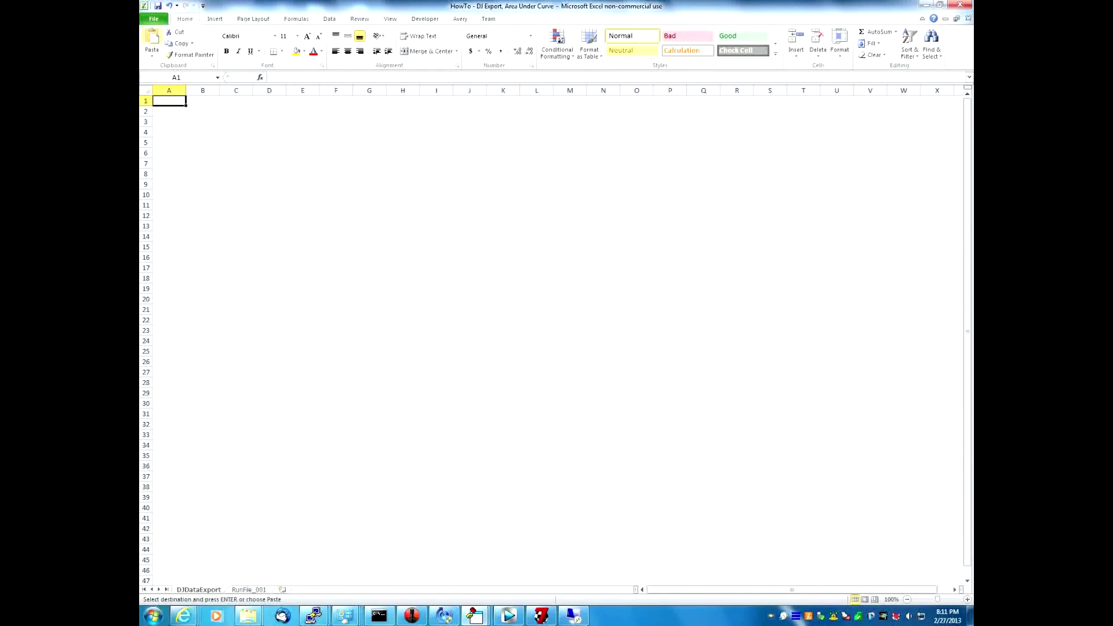
{"action": "left_click", "coordinate": [152, 39]}
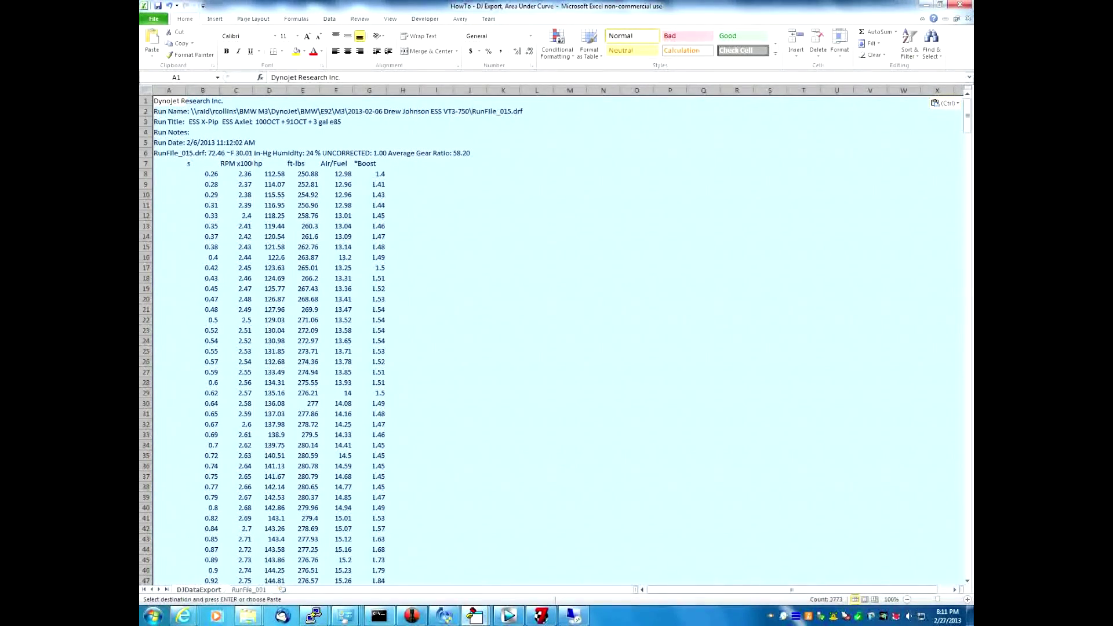
Enter the formula =1000*C8 in cell A8 to convert the RPM x1000 value to full RPM
{"action": "left_click", "coordinate": [169, 174]}
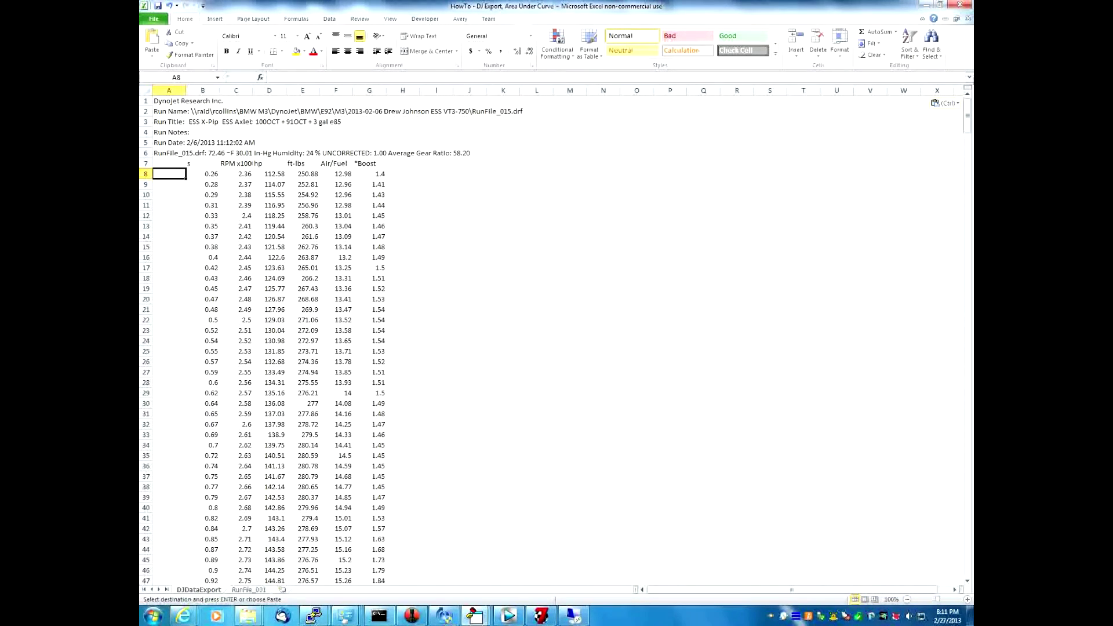
{"action": "left_click", "coordinate": [236, 91]}
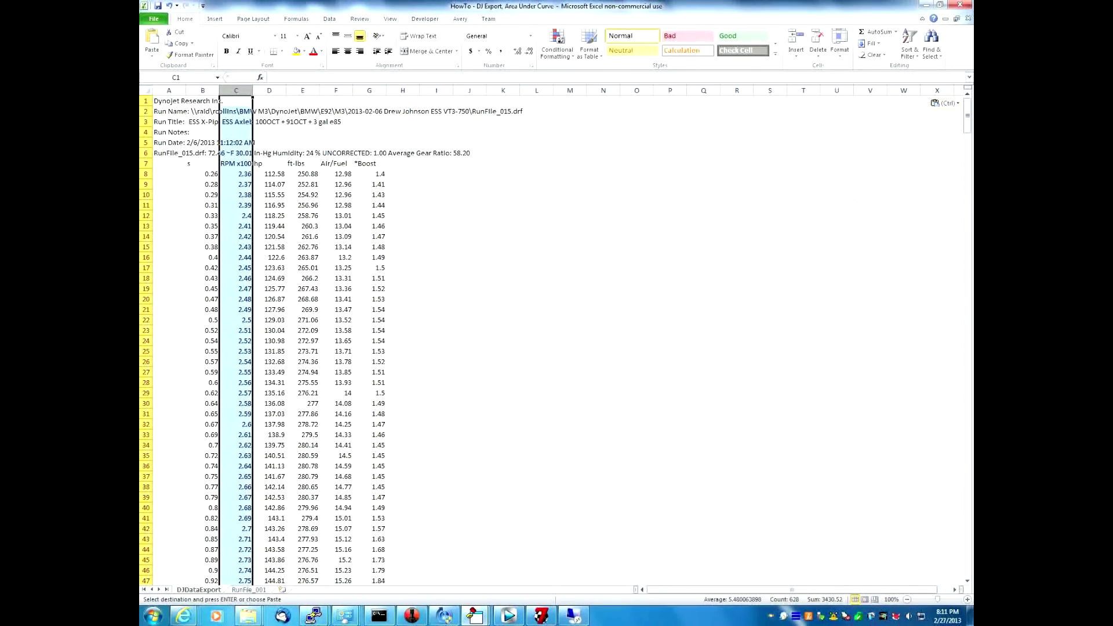
{"action": "left_click", "coordinate": [169, 173]}
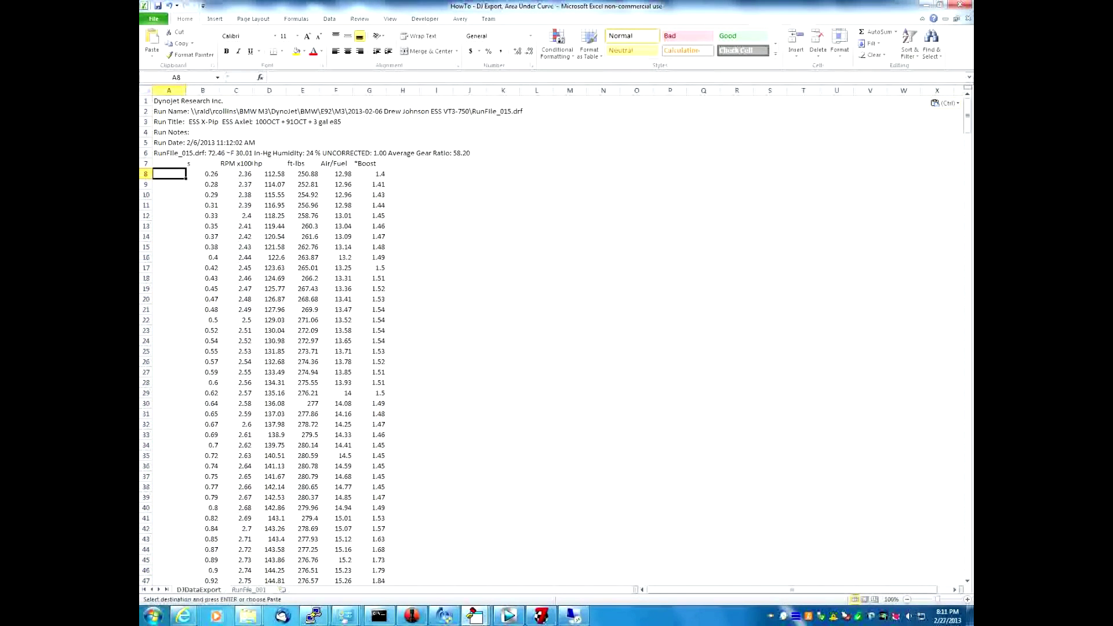
{"action": "left_click", "coordinate": [168, 91]}
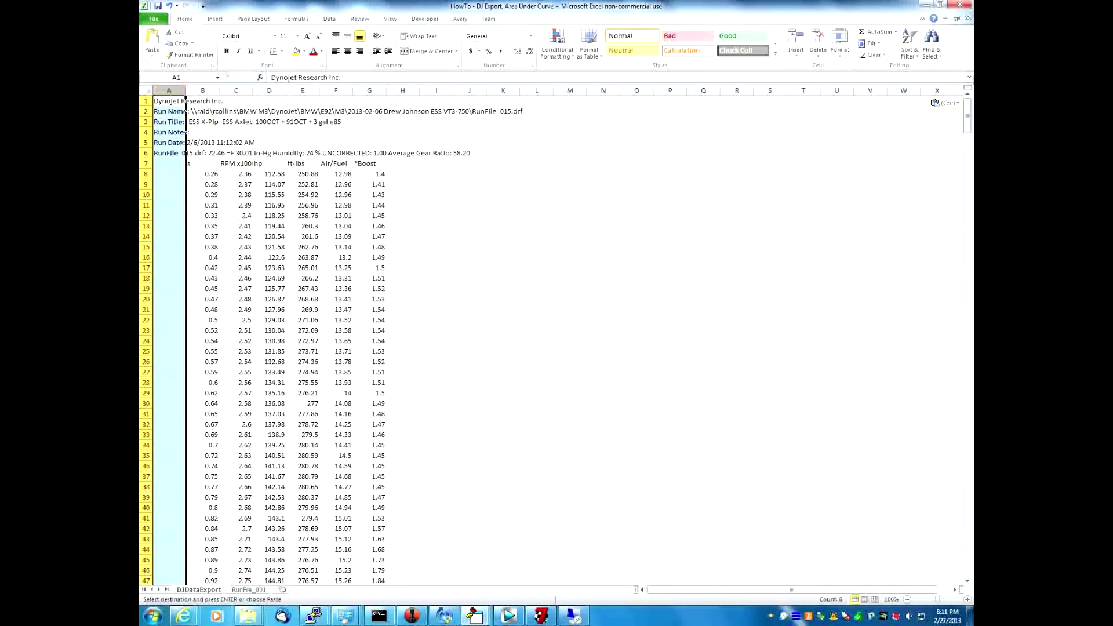
{"action": "left_click", "coordinate": [170, 173]}
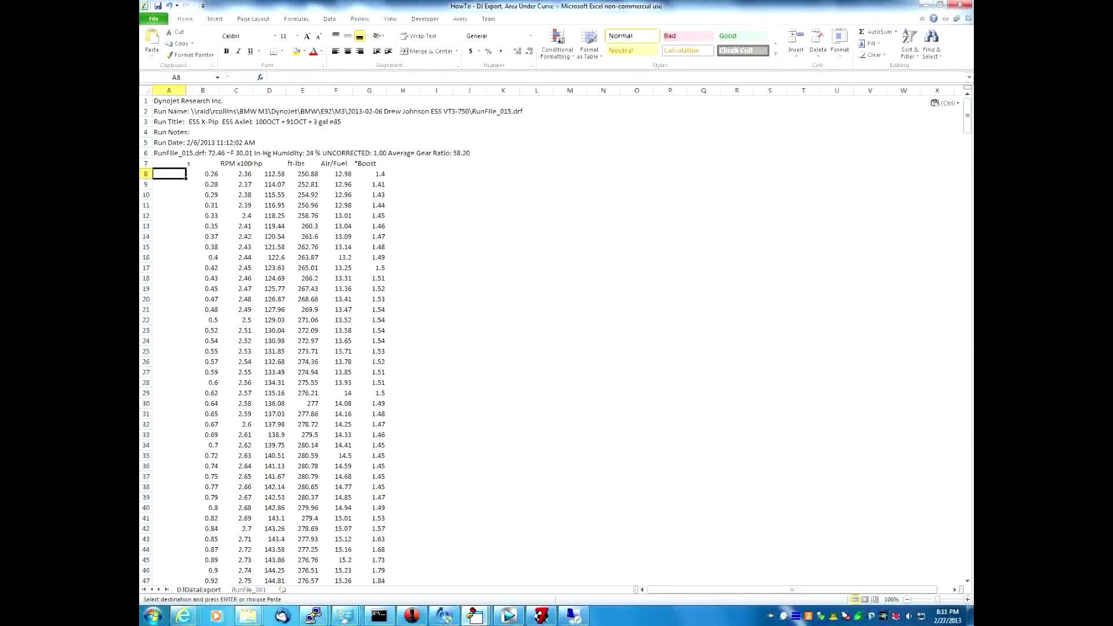
{"action": "type", "text": "="}
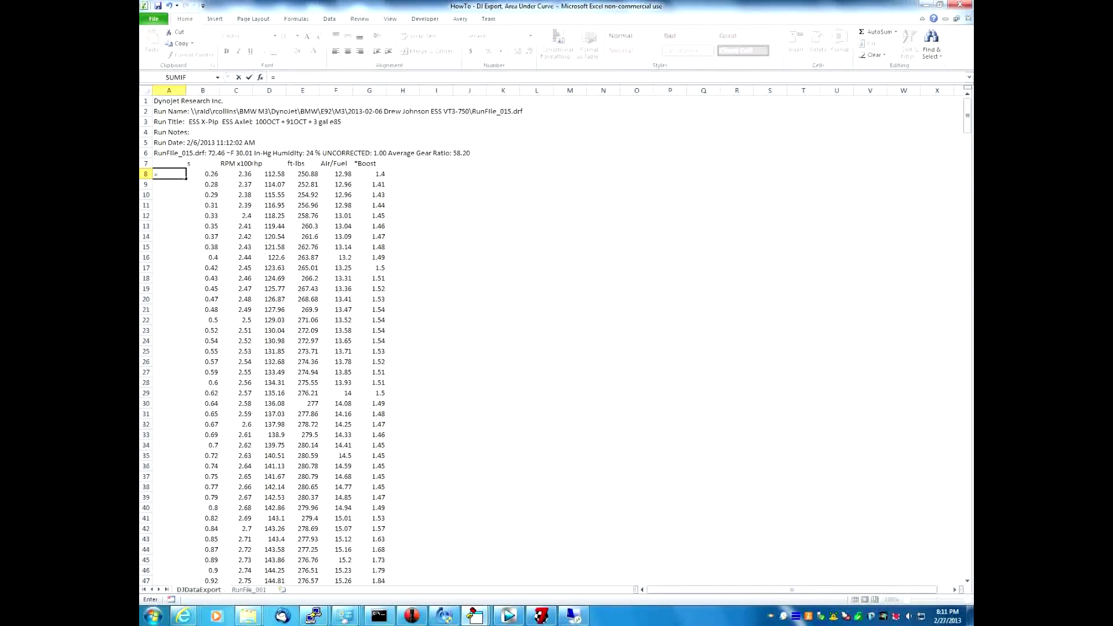
{"action": "type", "text": "1000*"}
{"action": "left_click", "coordinate": [236, 174]}
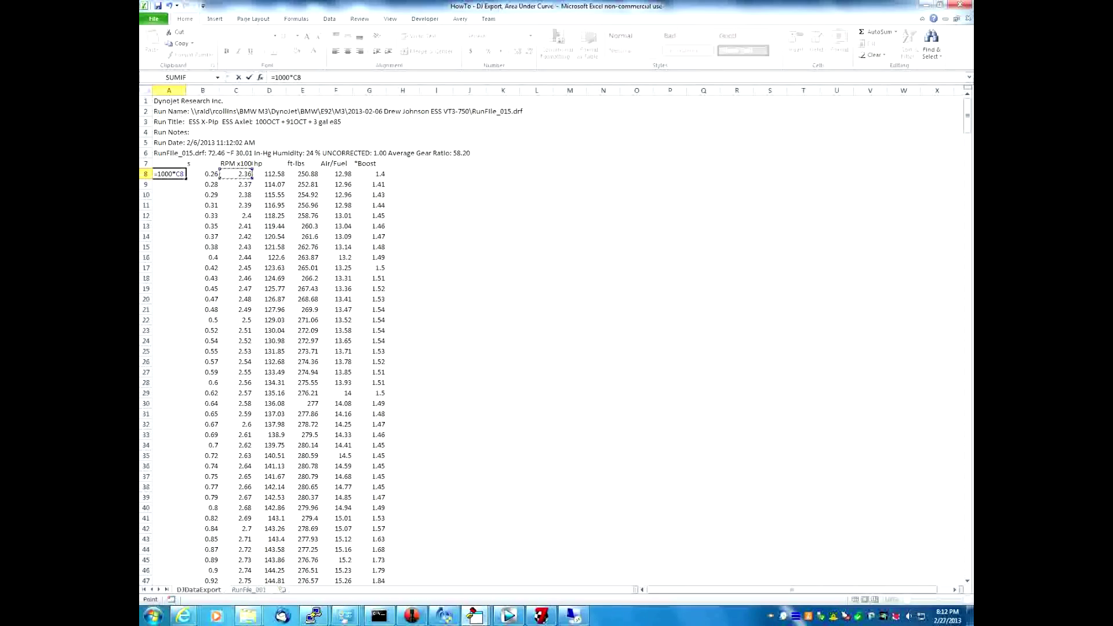
{"action": "key", "text": "Return"}
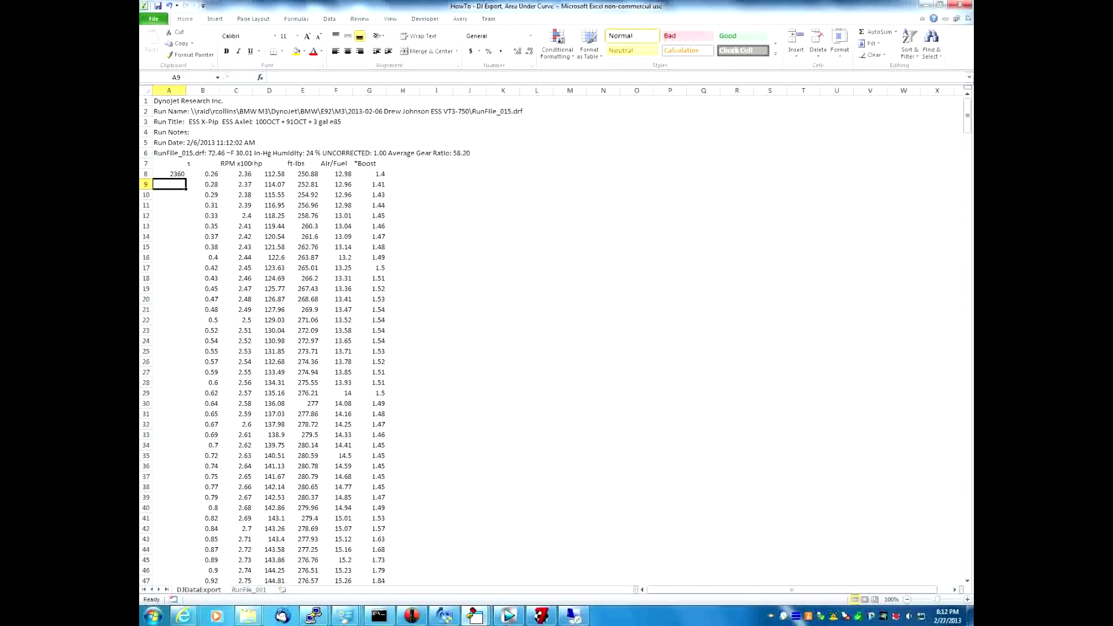
Fill the RPM formula in A8 down column A to the last data row, 631
{"action": "left_click", "coordinate": [170, 173]}
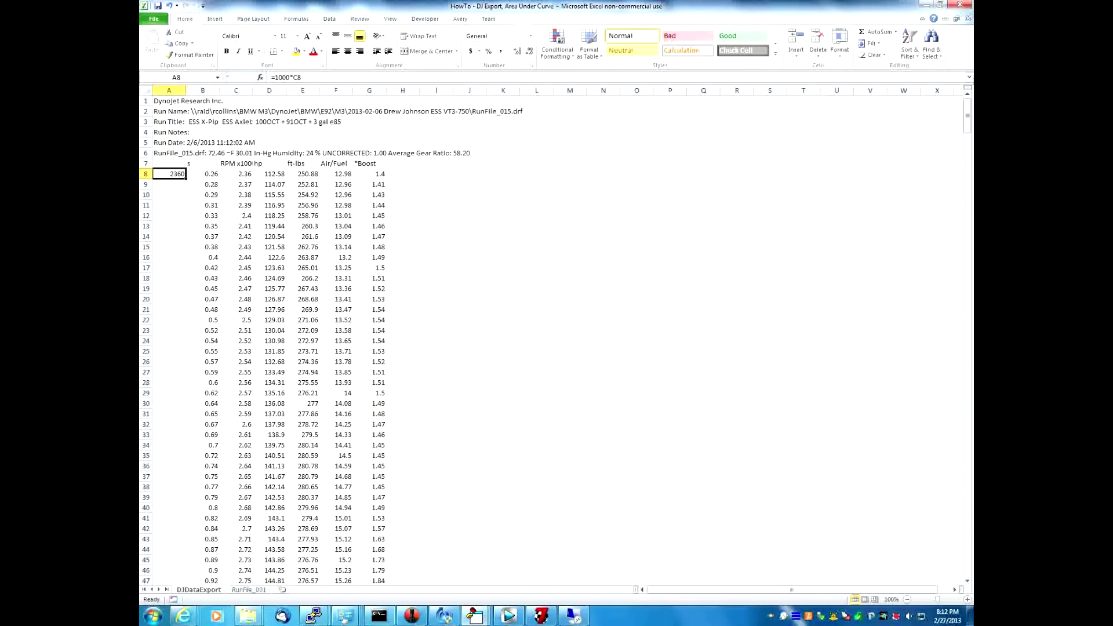
{"action": "left_click", "coordinate": [269, 226]}
{"action": "left_click", "coordinate": [169, 173]}
{"action": "left_click_drag", "start_coordinate": [186, 179], "coordinate": [186, 576]}
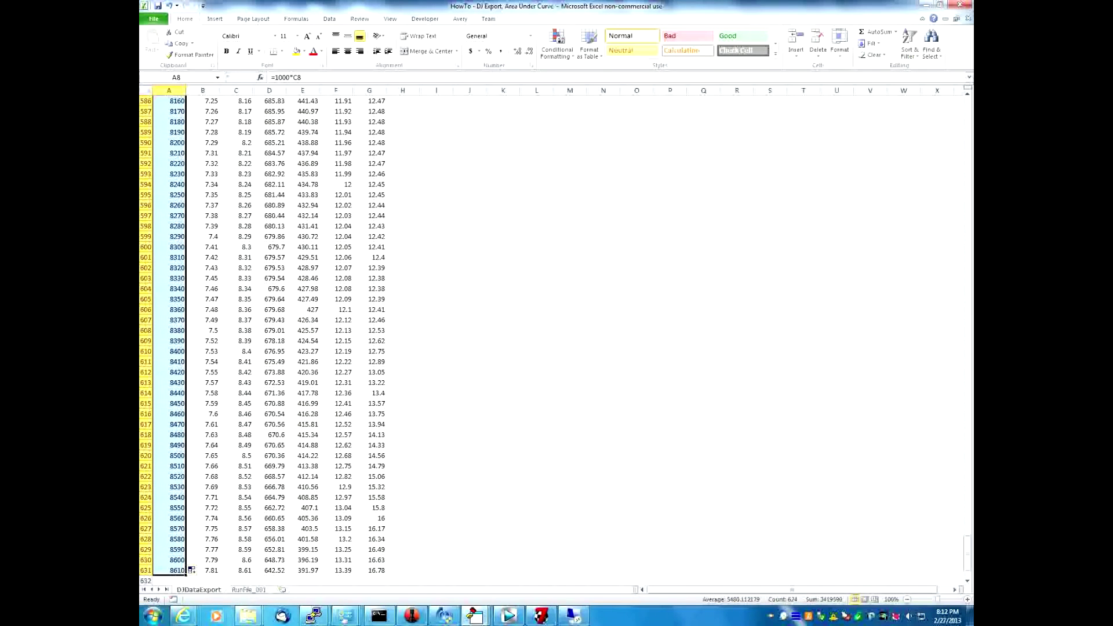
{"action": "left_click_drag", "start_coordinate": [967, 551], "coordinate": [968, 116]}
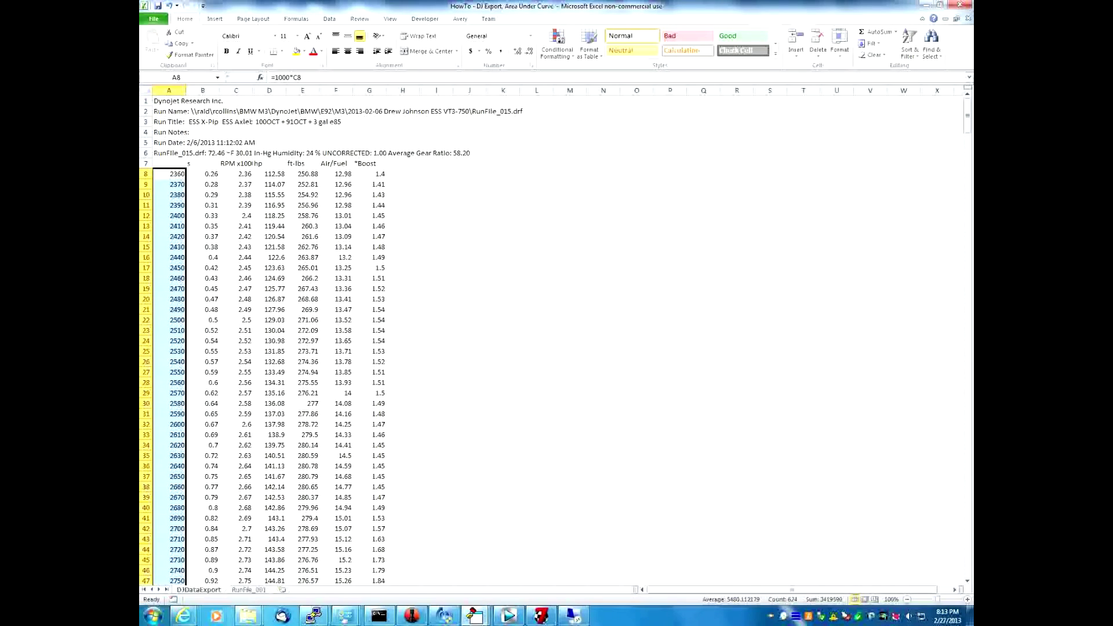
Copy the run data with its header row, range A7:G631, from the DJDataExport sheet
{"action": "left_click", "coordinate": [169, 163]}
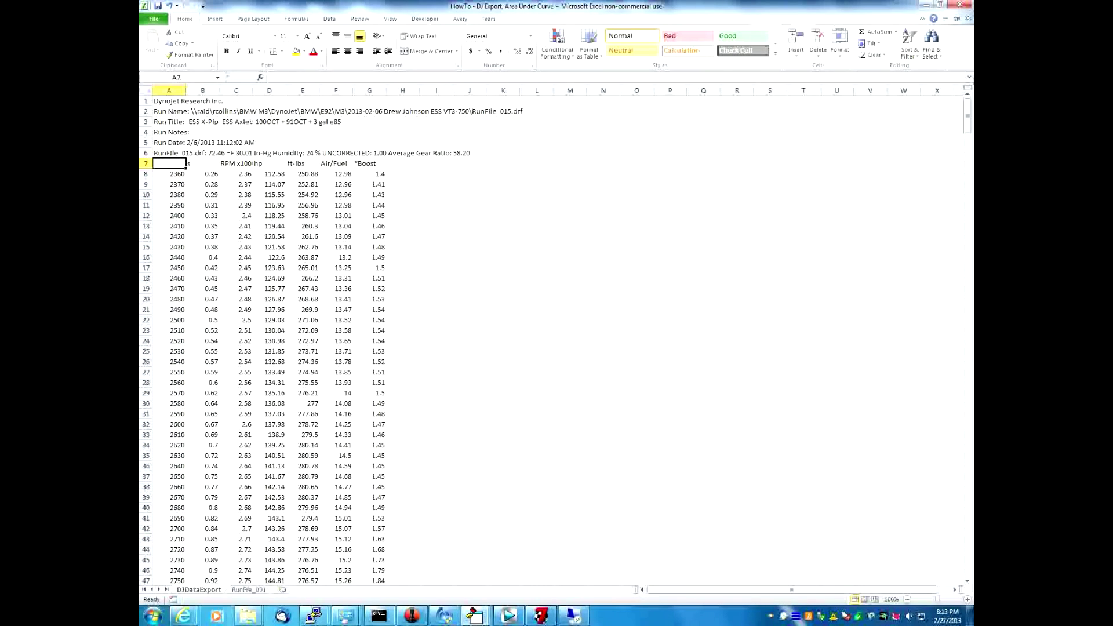
{"action": "left_click_drag", "start_coordinate": [169, 163], "coordinate": [386, 579]}
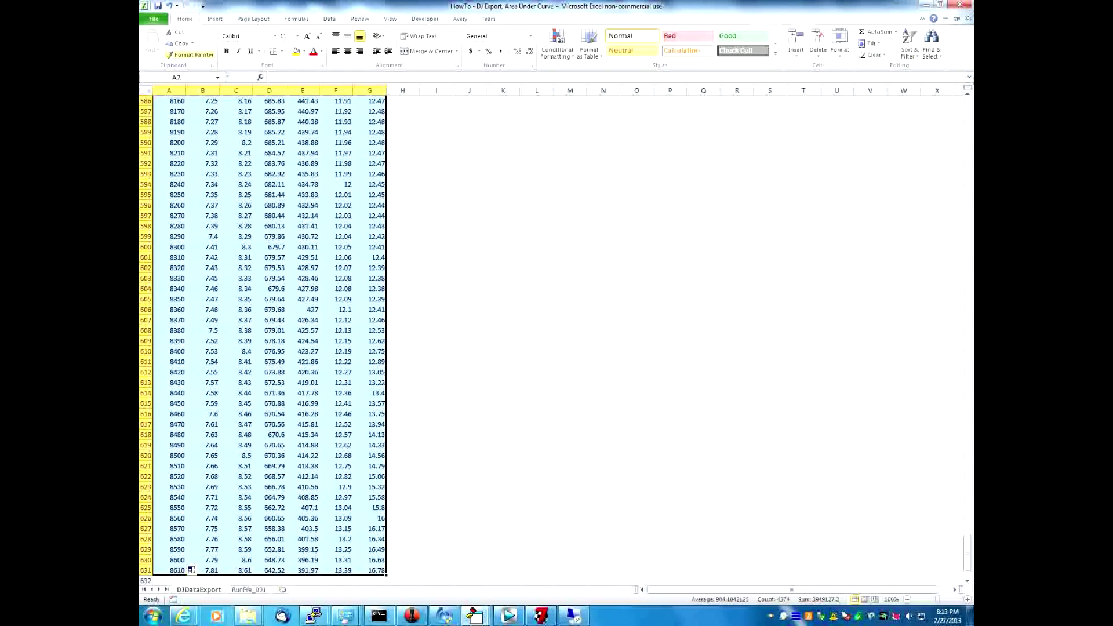
{"action": "key", "text": "ctrl+c"}
{"action": "key", "text": "ctrl+BackSpace"}
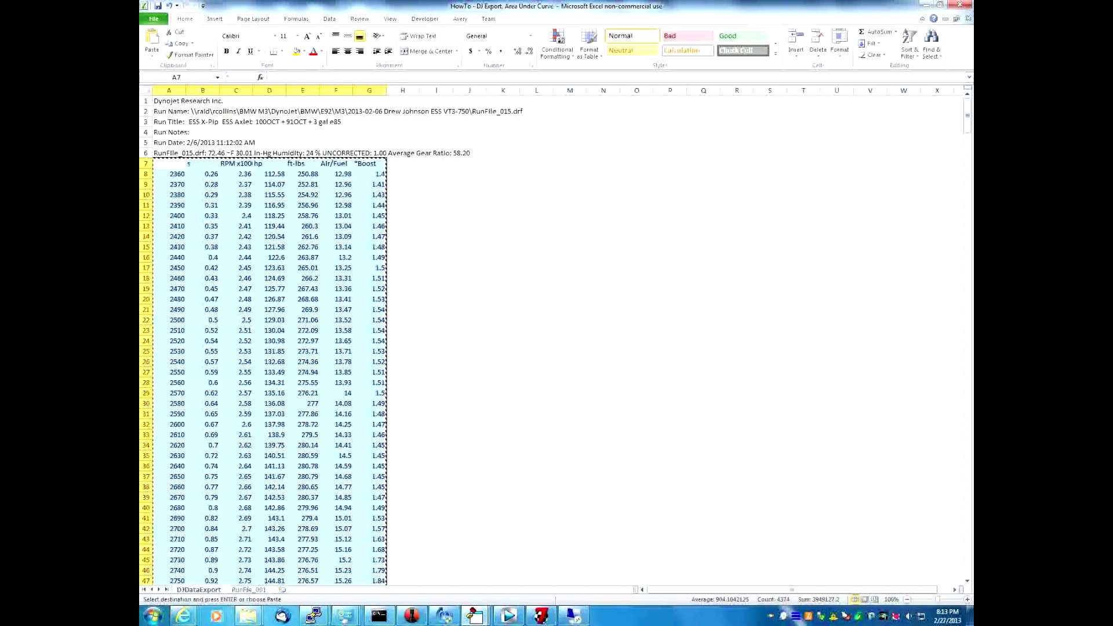
Paste the copied run data into the RunFile_001 sheet starting at cell A1
{"action": "key", "text": "ctrl+Page_Down"}
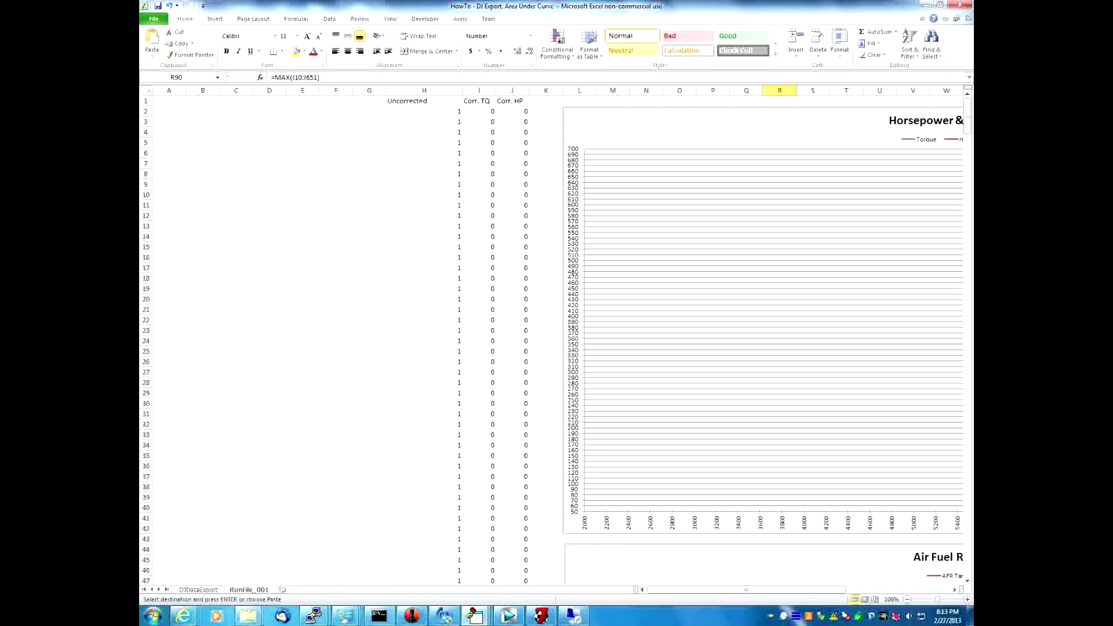
{"action": "left_click", "coordinate": [169, 101]}
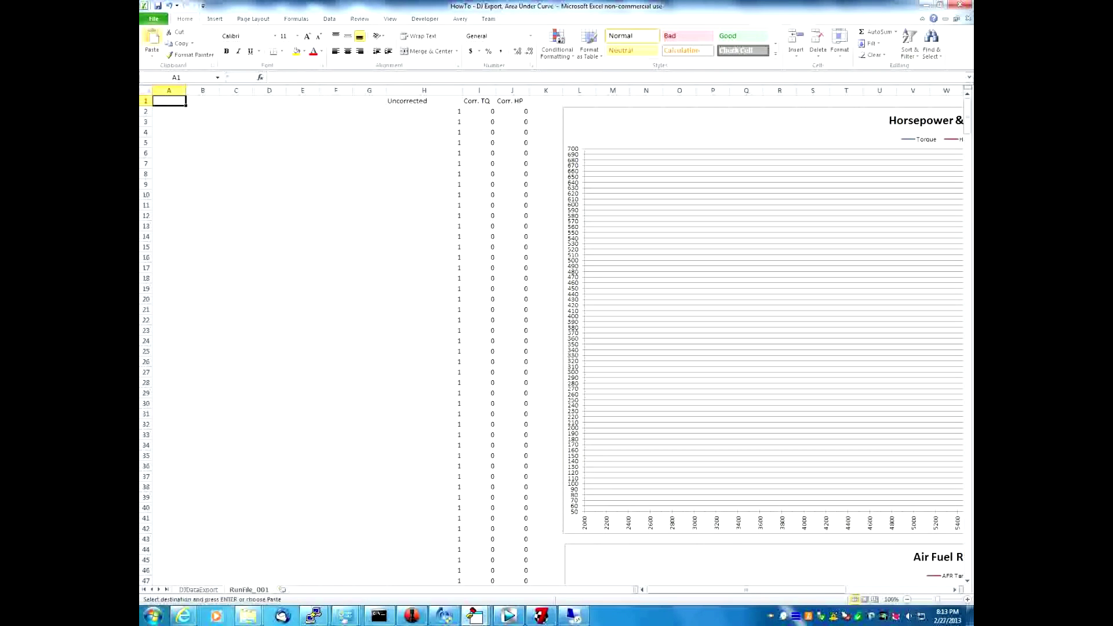
{"action": "key", "text": "ctrl+v"}
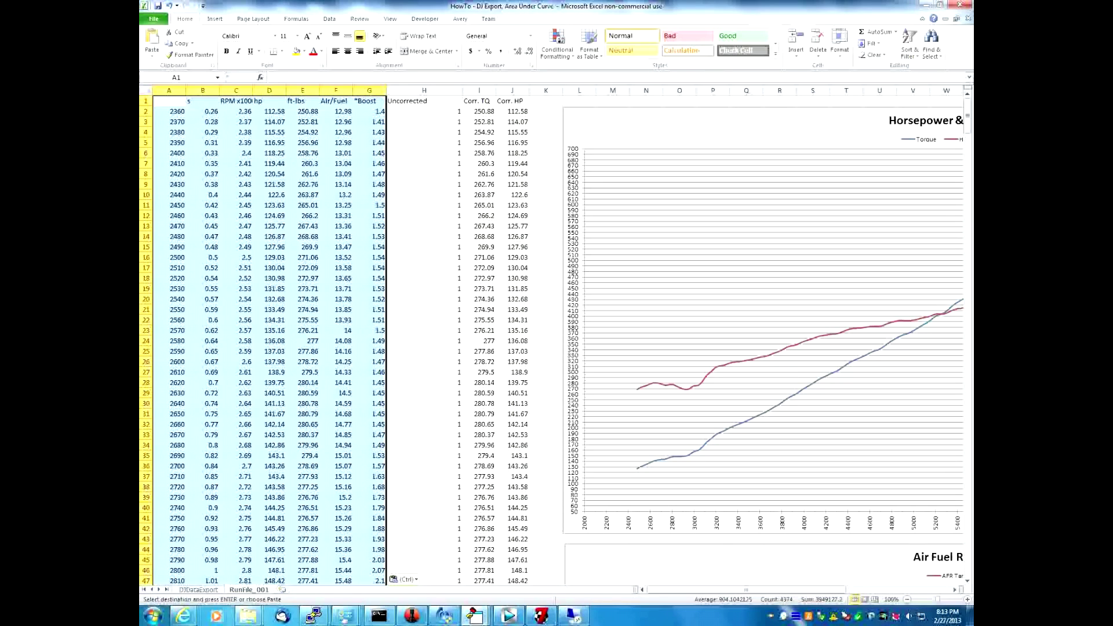
Examine the Horsepower & Torque chart on the RunFile_001 sheet alongside the pasted data and corrected TQ and HP columns
{"action": "left_click_drag", "start_coordinate": [705, 590], "coordinate": [703, 589]}
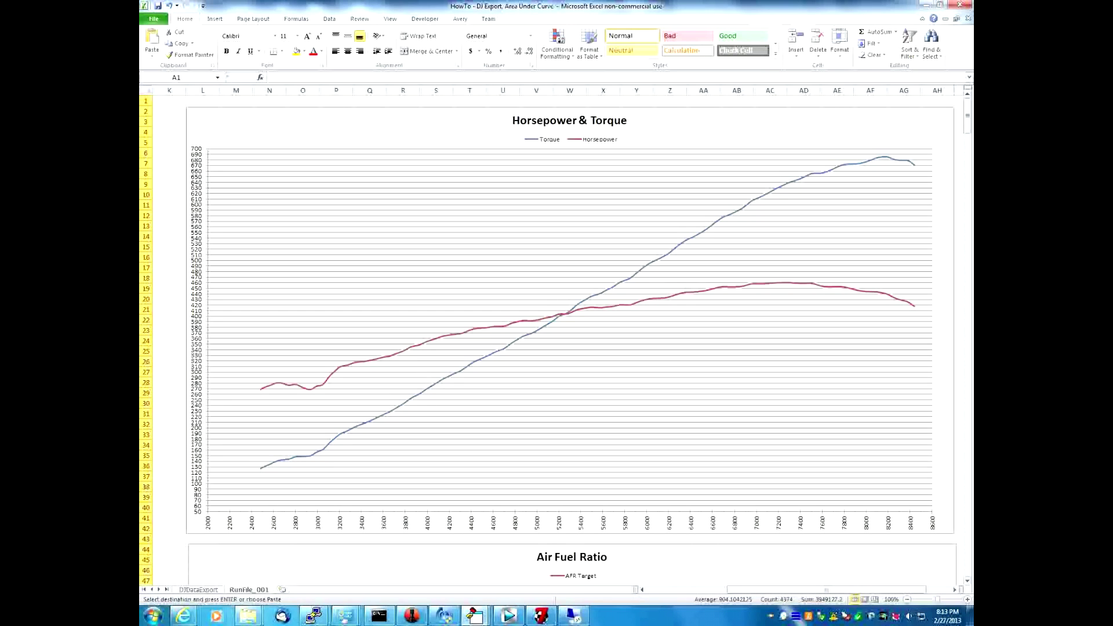
{"action": "left_click_drag", "start_coordinate": [703, 589], "coordinate": [738, 590]}
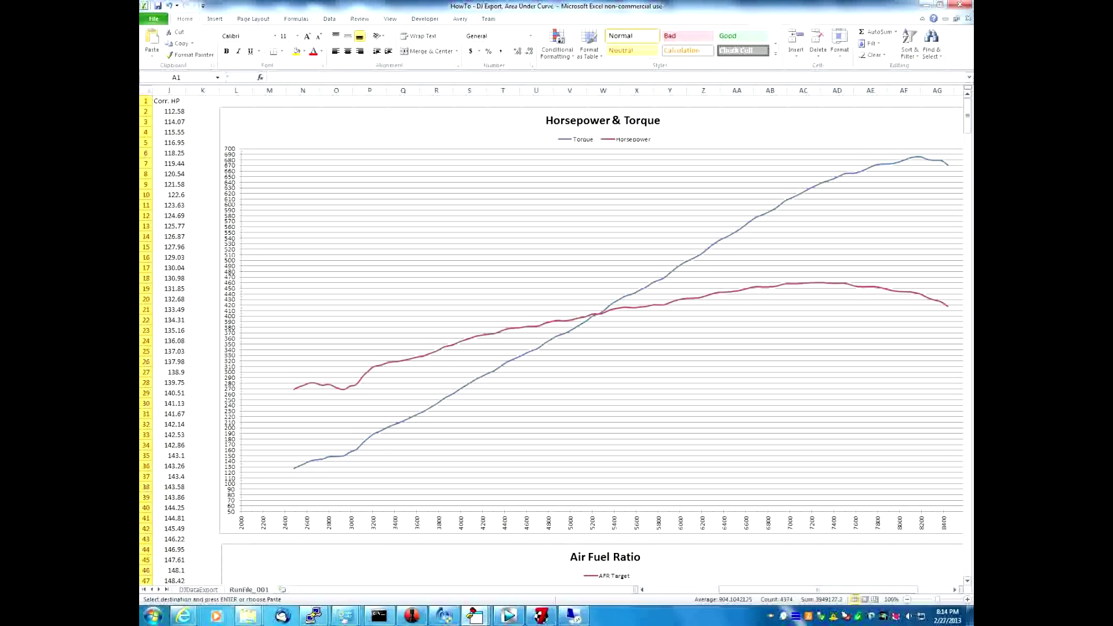
{"action": "scroll", "coordinate": [553, 340], "scroll_direction": "down", "scroll_amount": 3}
{"action": "scroll", "coordinate": [553, 339], "scroll_direction": "up", "scroll_amount": 3}
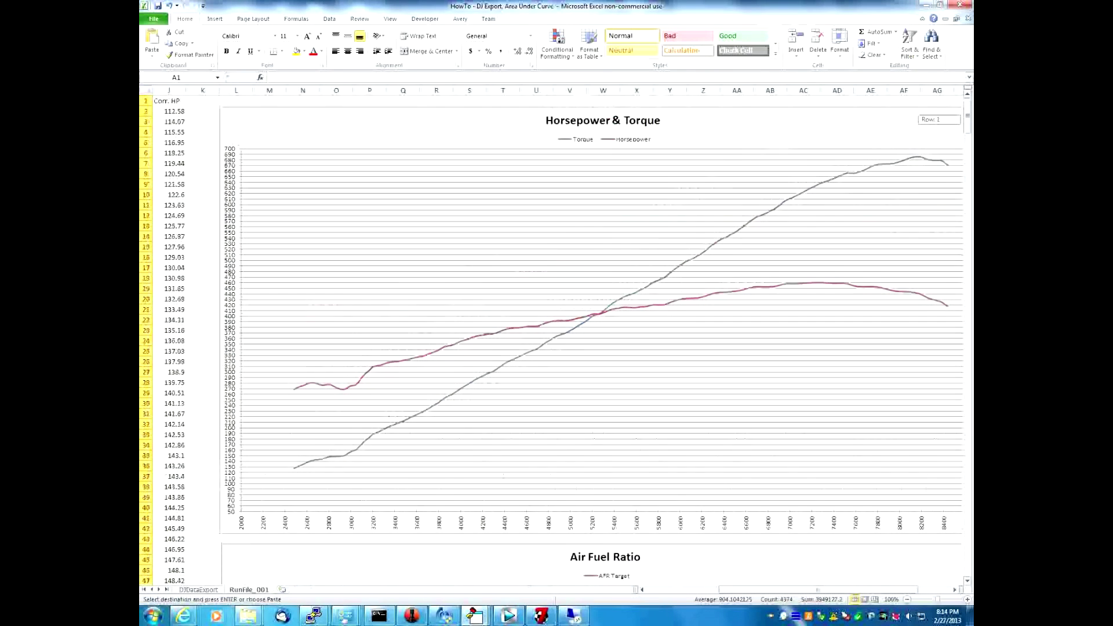
{"action": "scroll", "coordinate": [554, 340], "scroll_direction": "left", "scroll_amount": 3}
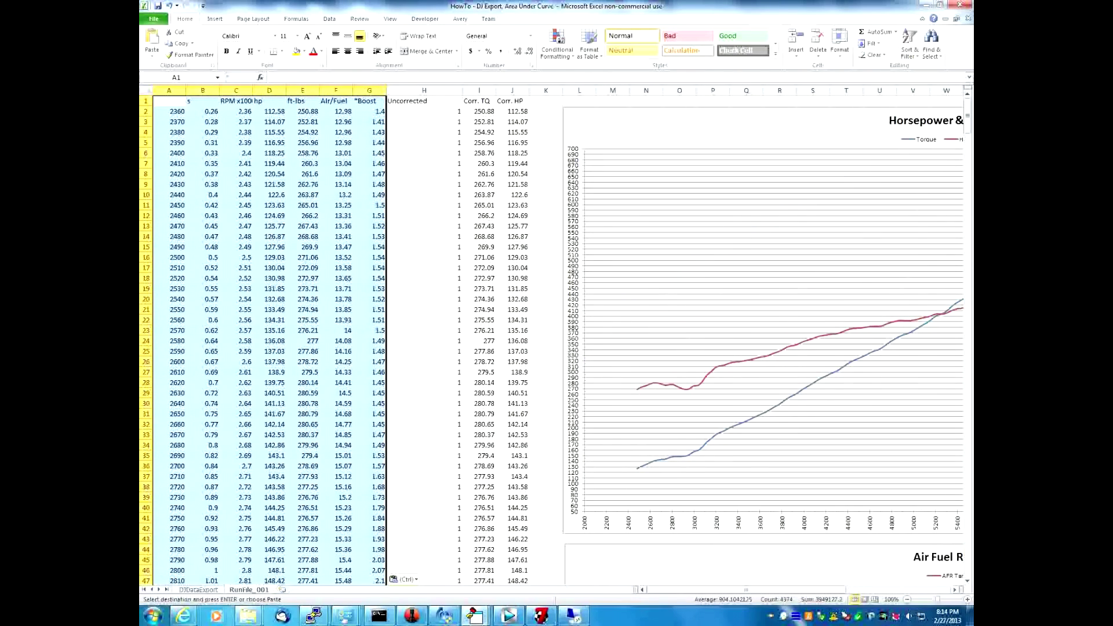
{"action": "scroll", "coordinate": [559, 340], "scroll_direction": "right", "scroll_amount": 3}
{"action": "scroll", "coordinate": [559, 340], "scroll_direction": "right", "scroll_amount": 1}
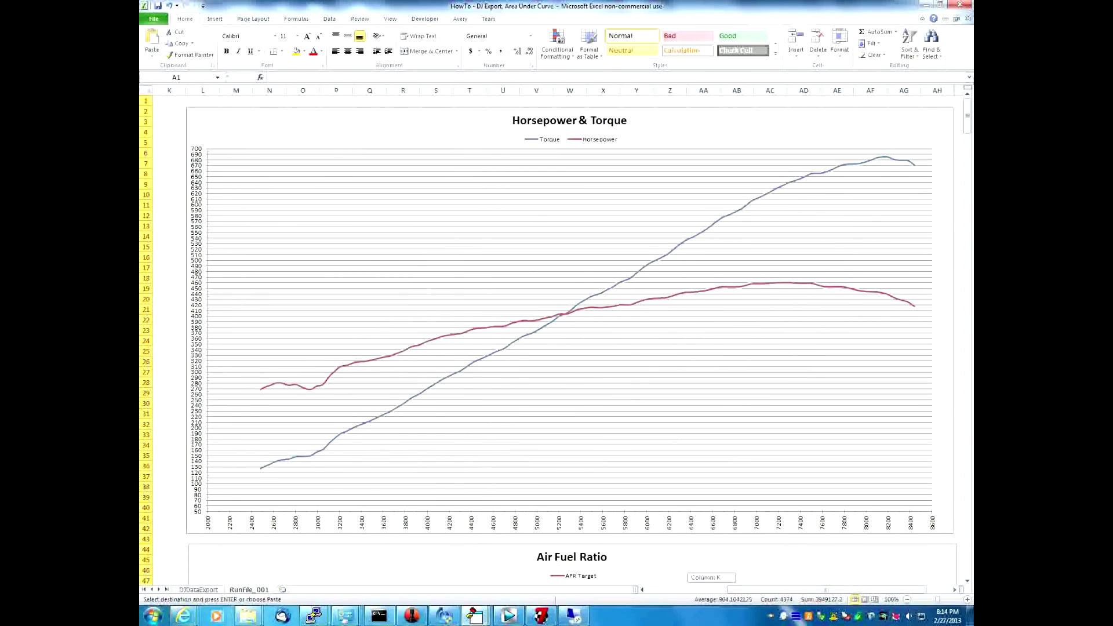